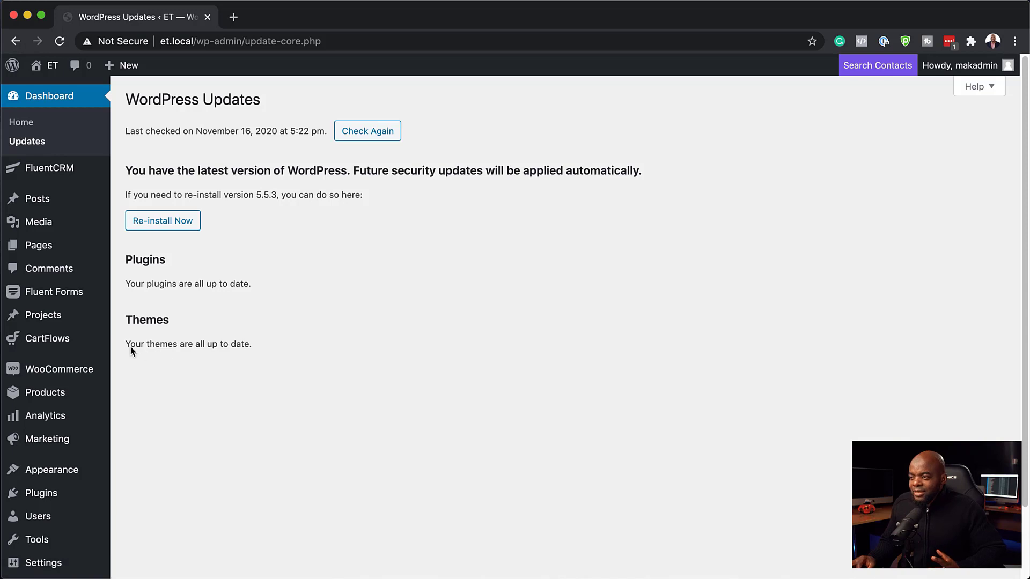
{"action": "left_click_drag", "start_coordinate": [125, 345], "coordinate": [256, 354]}
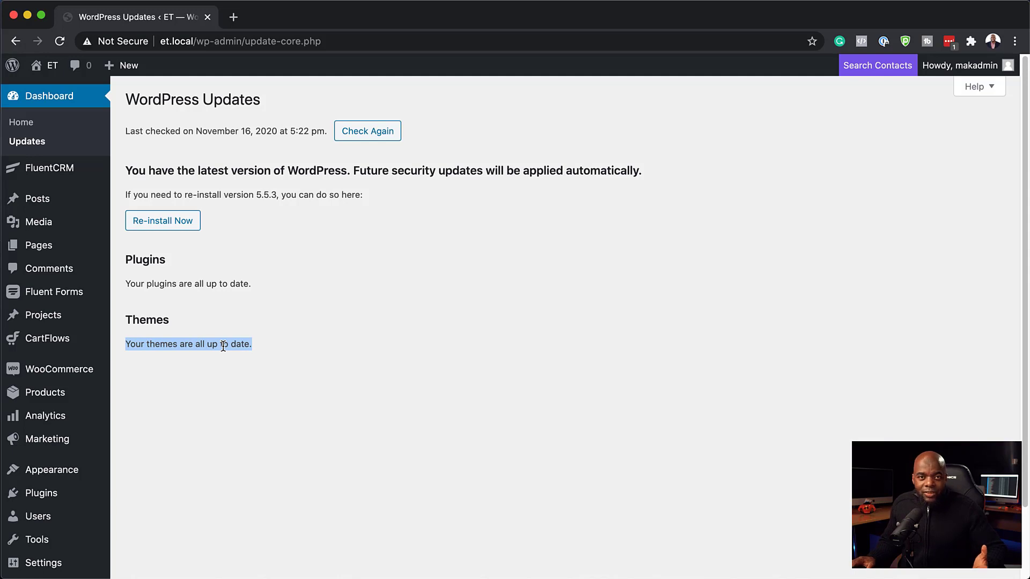
{"action": "left_click", "coordinate": [143, 356]}
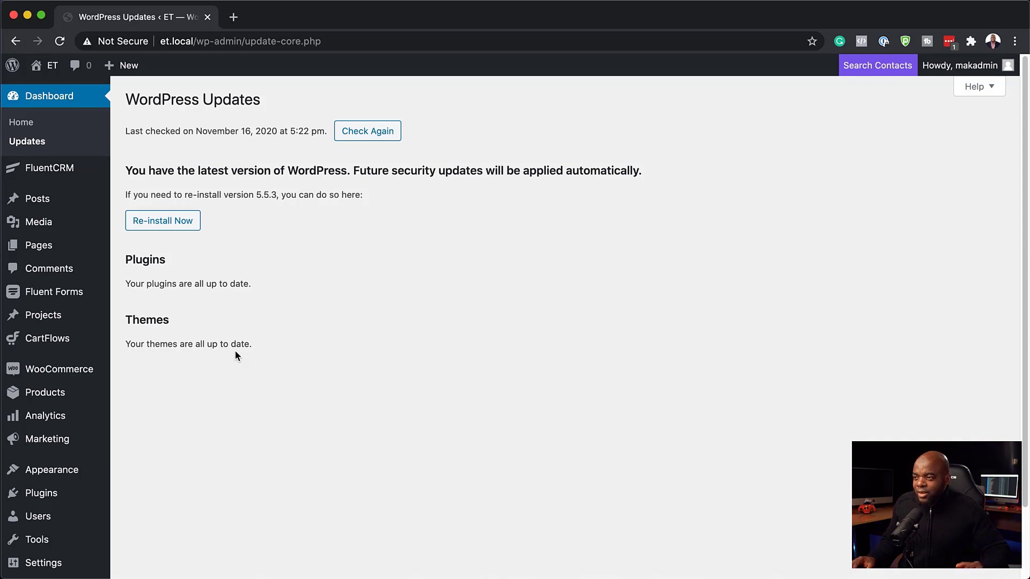
{"action": "mouse_move", "coordinate": [50, 244]}
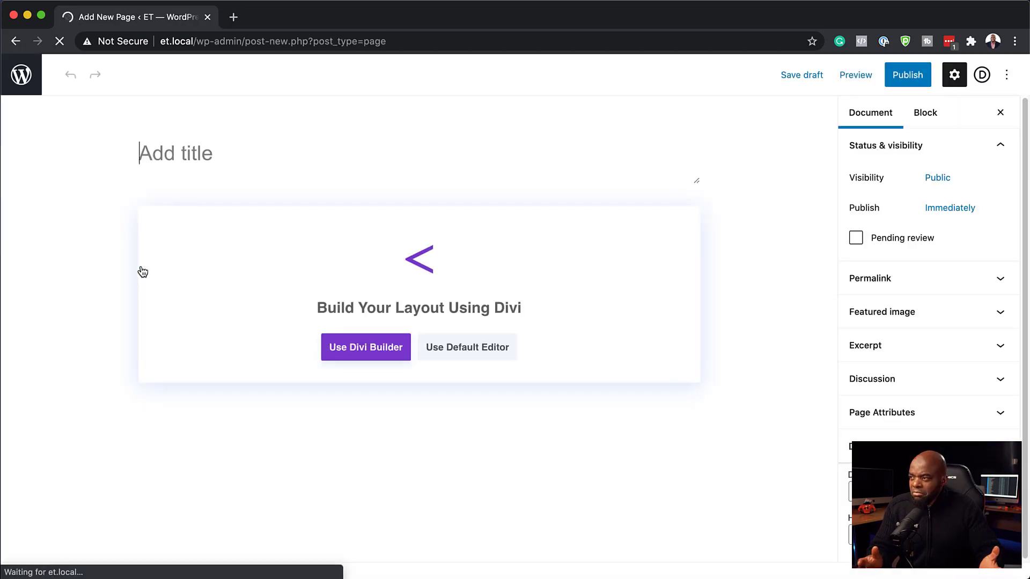
Title the new page 'New Feature' and launch it in the Divi visual builder
{"action": "type", "text": "New Feature"}
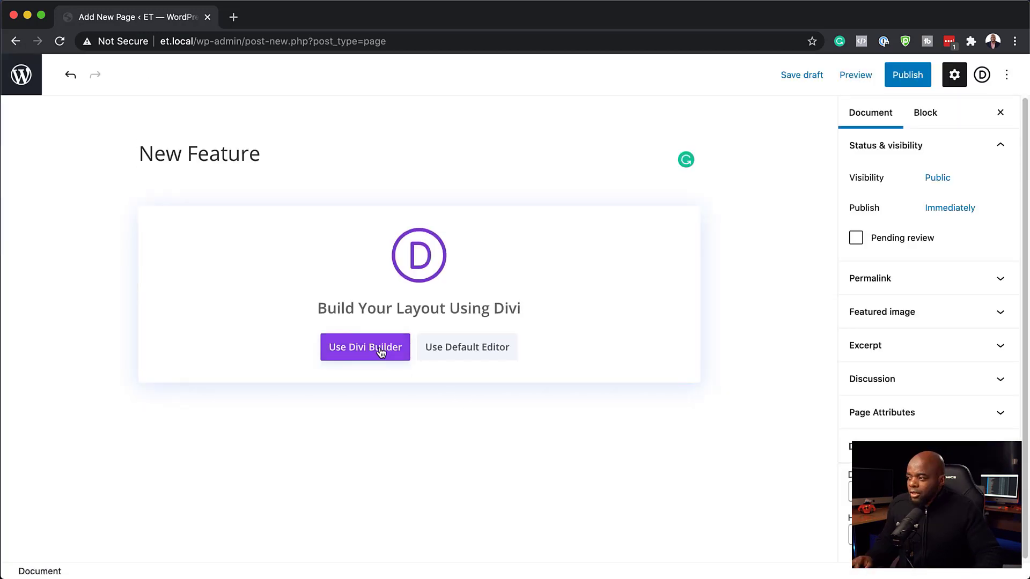
{"action": "left_click", "coordinate": [380, 351]}
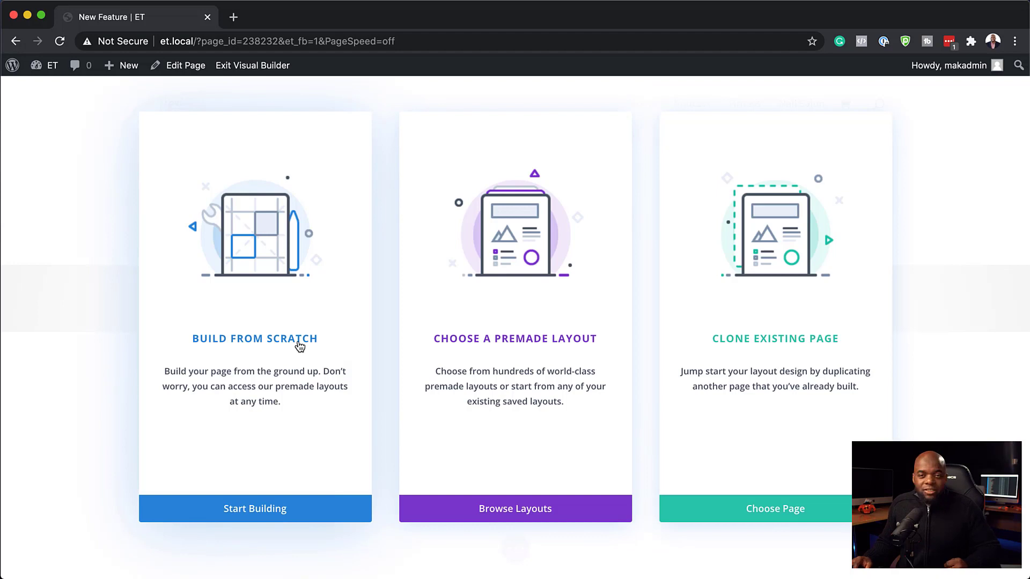
Load the Interior Design Company Landing Page premade layout from the Divi layout library
{"action": "left_click", "coordinate": [447, 348]}
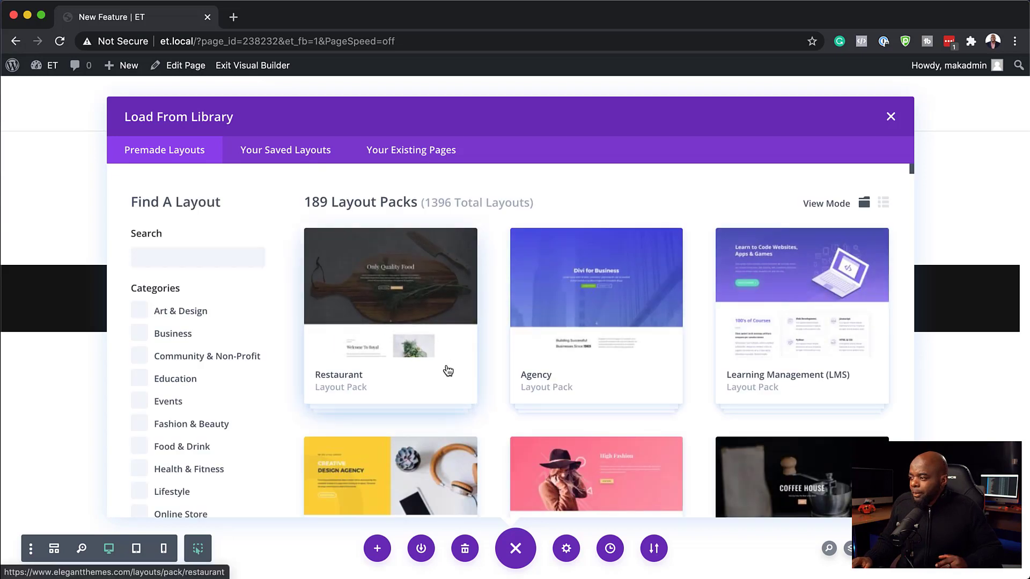
{"action": "scroll", "coordinate": [447, 369], "scroll_direction": "down", "scroll_amount": 2}
{"action": "scroll", "coordinate": [448, 370], "scroll_direction": "down", "scroll_amount": 3}
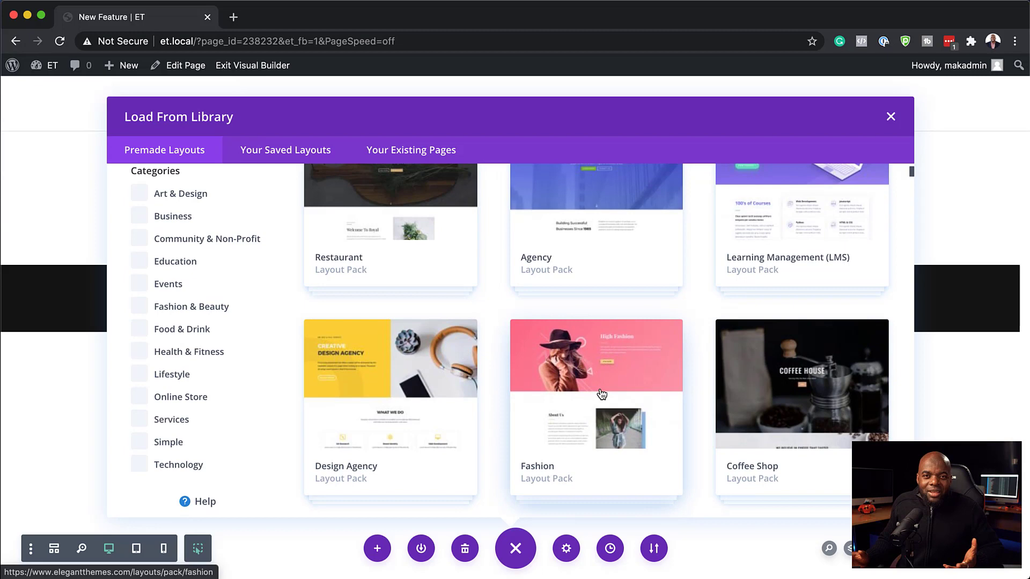
{"action": "scroll", "coordinate": [514, 366], "scroll_direction": "up", "scroll_amount": 5}
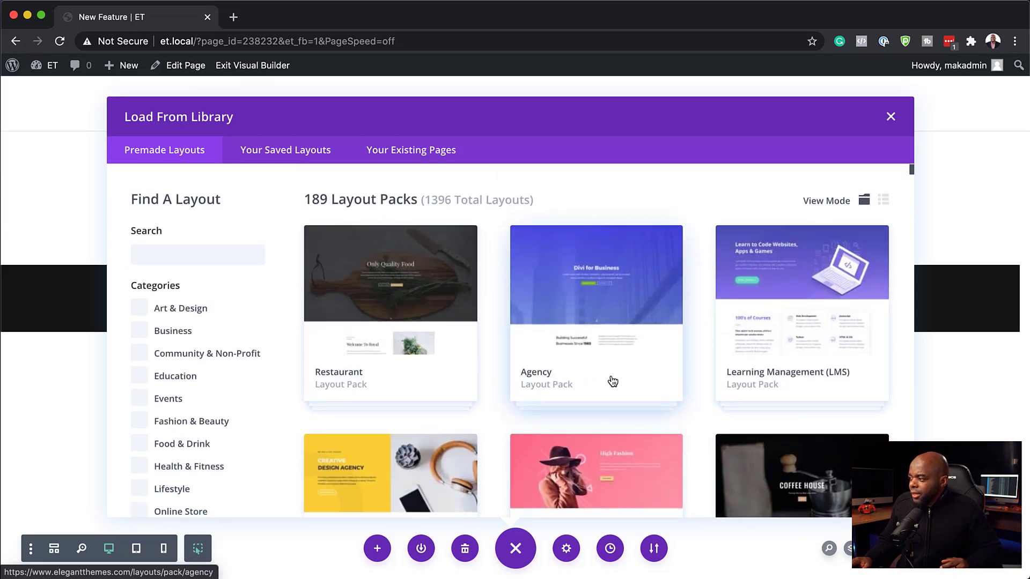
{"action": "scroll", "coordinate": [612, 381], "scroll_direction": "down", "scroll_amount": 15}
{"action": "left_click", "coordinate": [407, 339]}
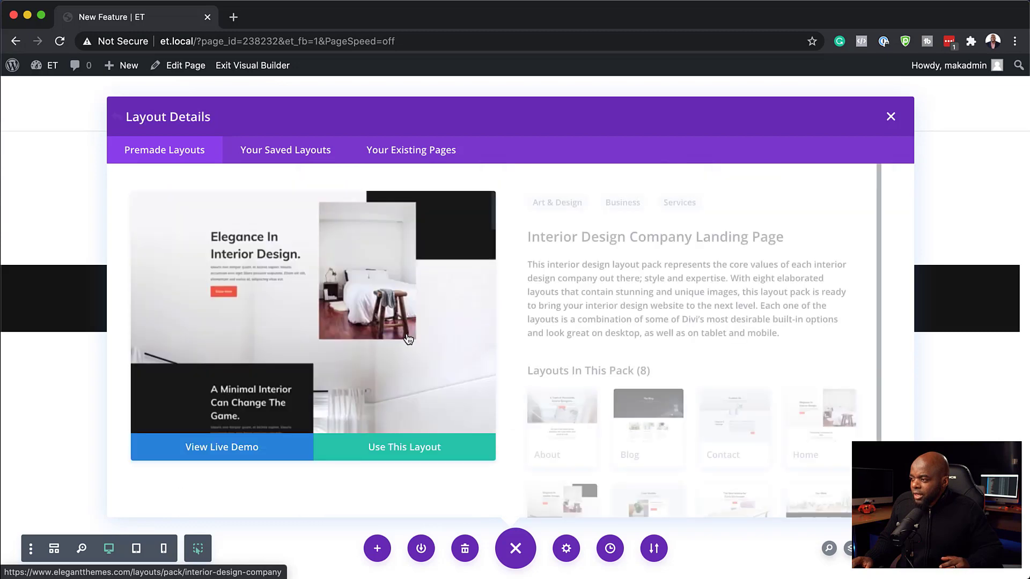
{"action": "left_click", "coordinate": [420, 453]}
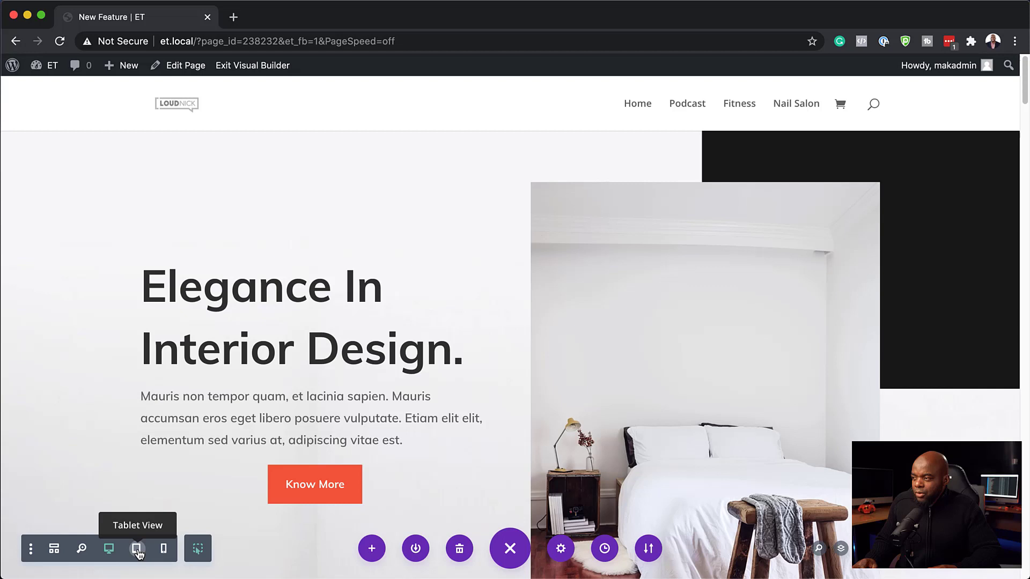
Switch the preview to 768px Tablet View and show the device preset list
{"action": "left_click", "coordinate": [137, 552]}
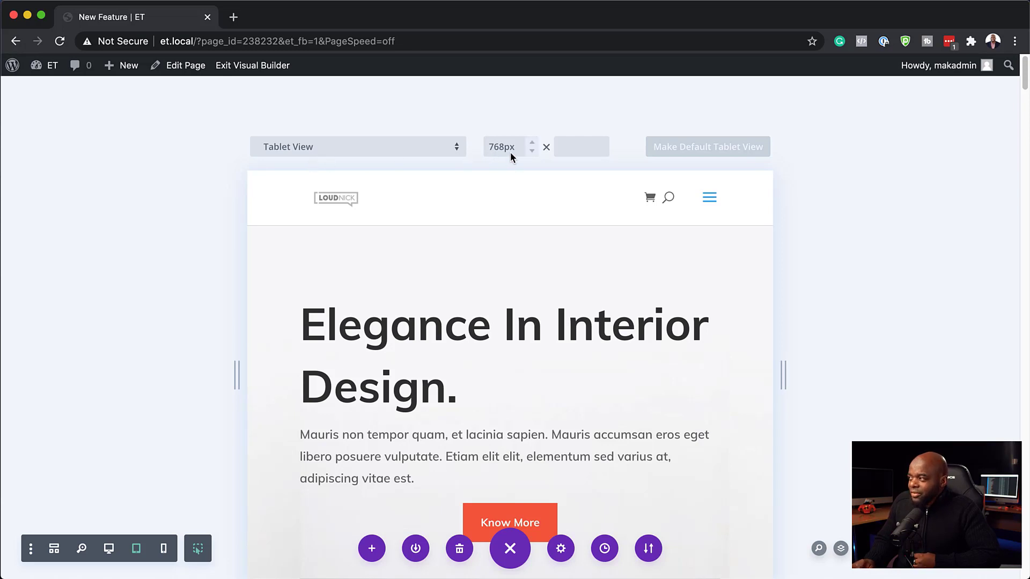
{"action": "left_click", "coordinate": [366, 152]}
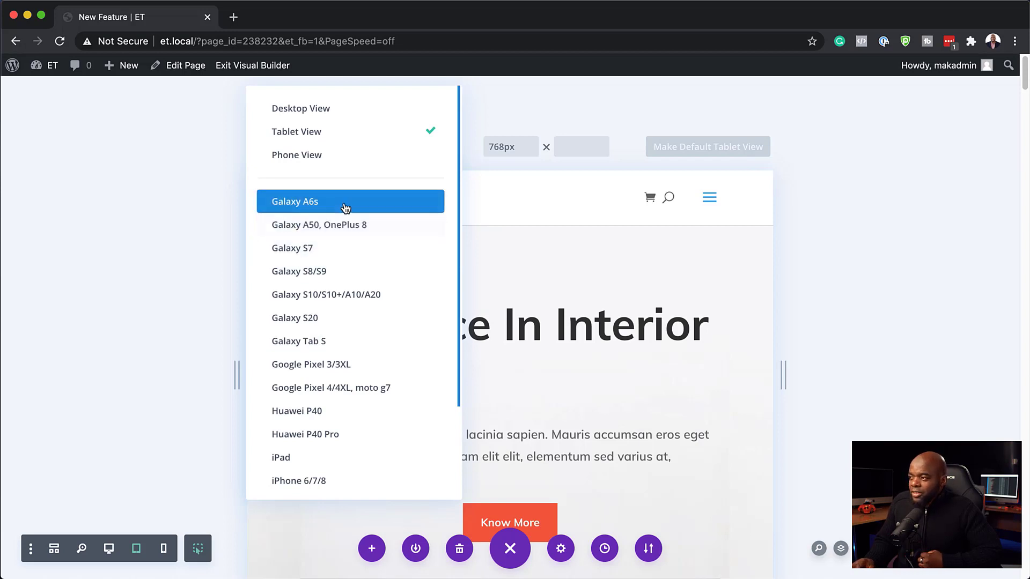
{"action": "scroll", "coordinate": [373, 452], "scroll_direction": "down", "scroll_amount": 1}
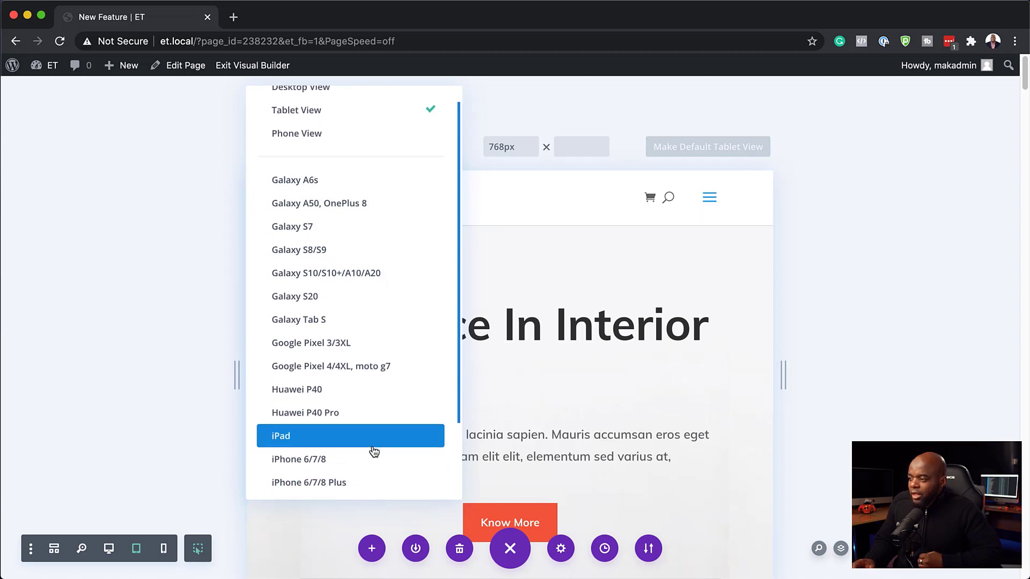
Preview the page as an iPad at 768×1024, then rotate it to 980×768 landscape
{"action": "left_click", "coordinate": [367, 441]}
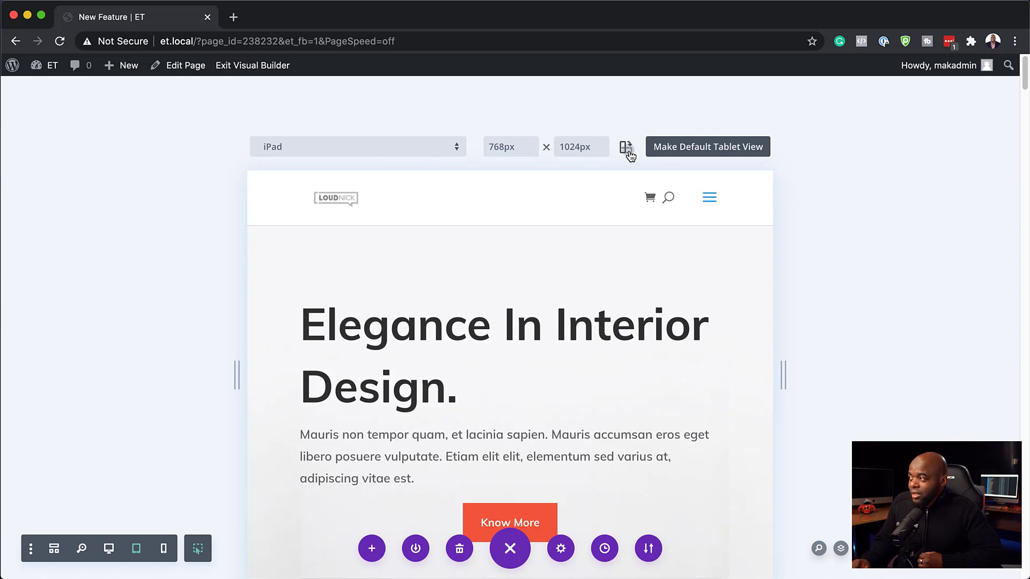
{"action": "left_click", "coordinate": [629, 152]}
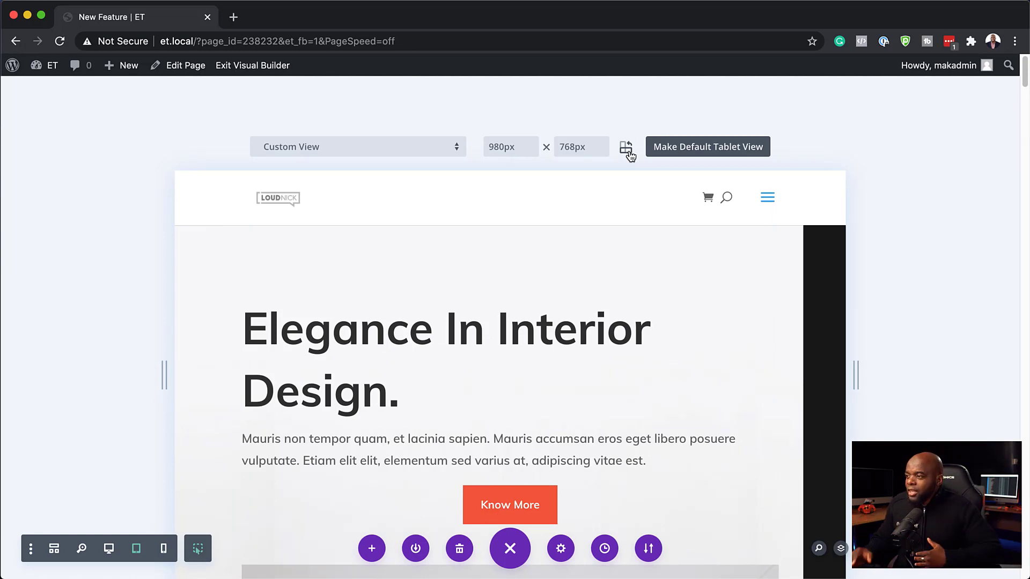
{"action": "scroll", "coordinate": [614, 361], "scroll_direction": "down", "scroll_amount": 10}
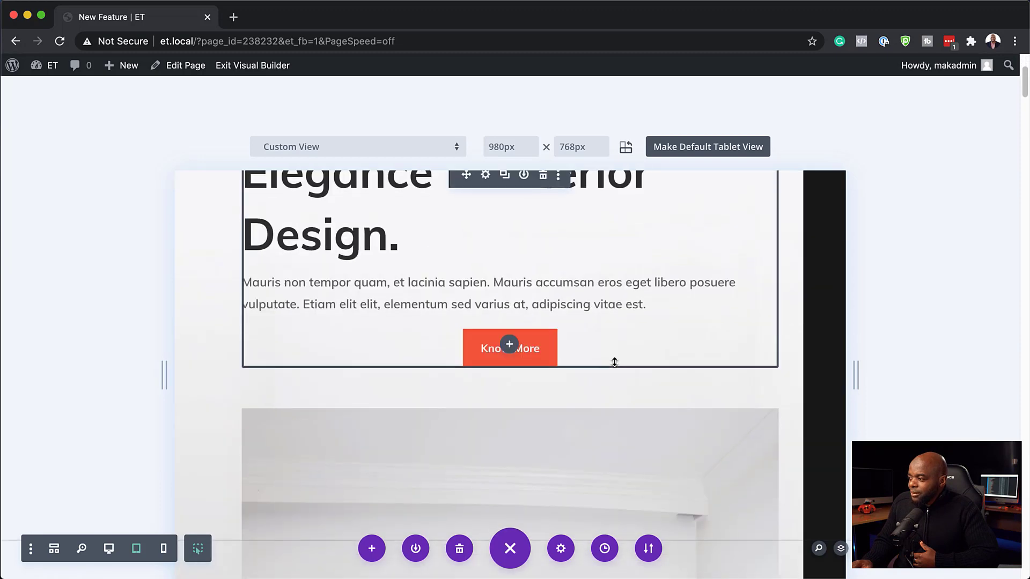
{"action": "scroll", "coordinate": [614, 362], "scroll_direction": "down", "scroll_amount": 5}
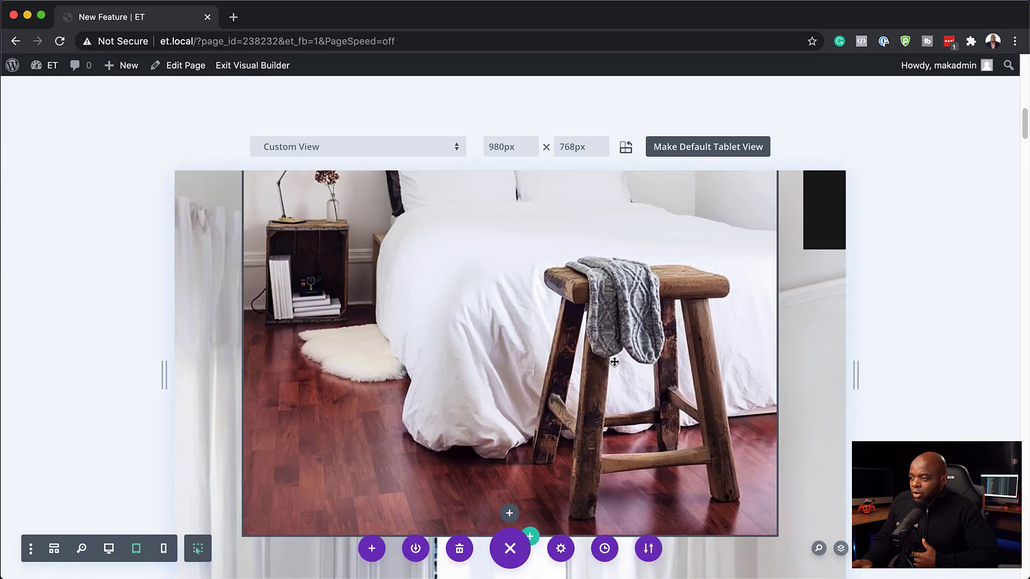
{"action": "scroll", "coordinate": [614, 362], "scroll_direction": "up", "scroll_amount": 8}
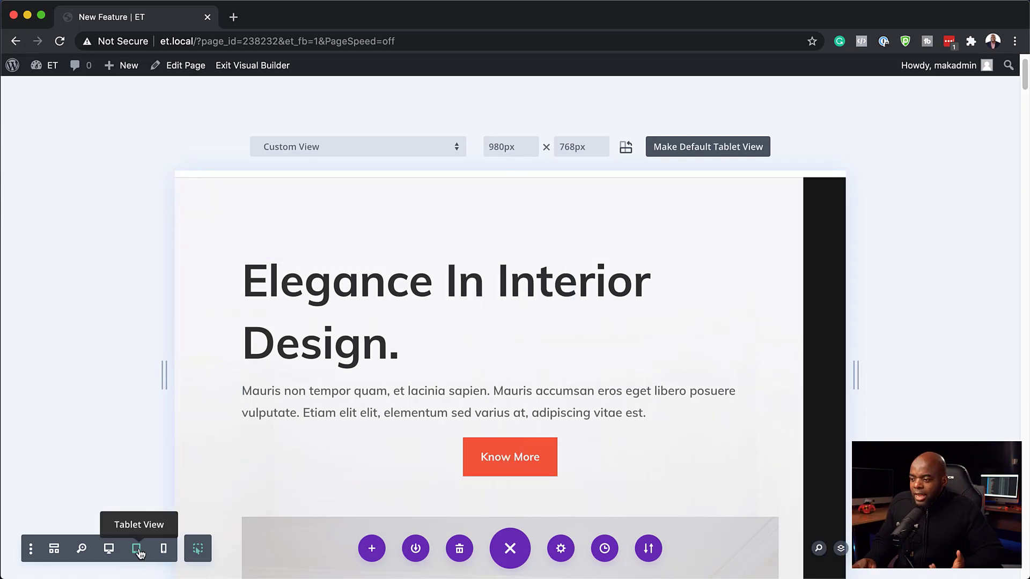
Preview on the iPhone X/XS/11 Pro phone preset, rotated to 812×375 landscape
{"action": "left_click", "coordinate": [165, 549]}
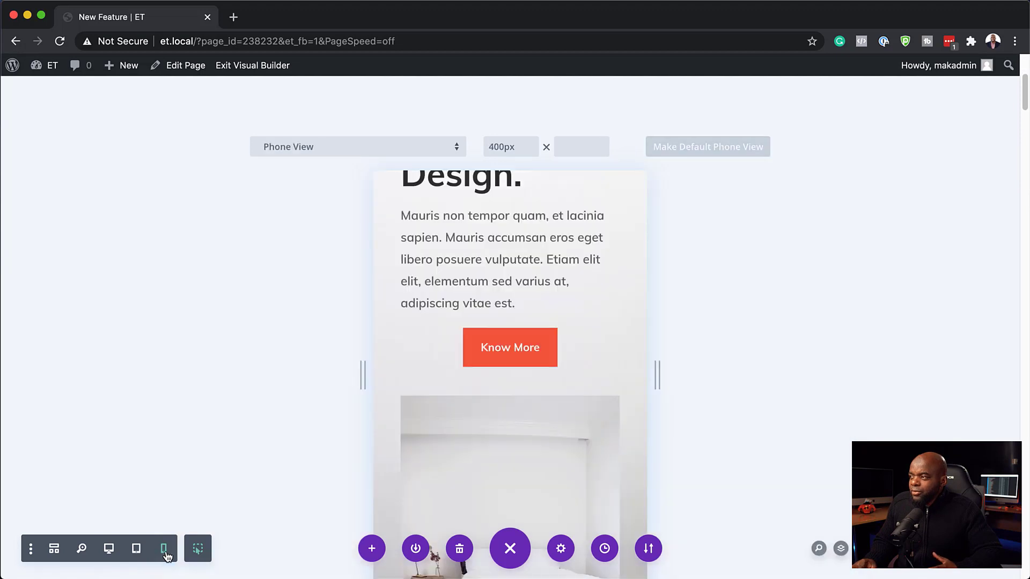
{"action": "scroll", "coordinate": [396, 193], "scroll_direction": "up", "scroll_amount": 5}
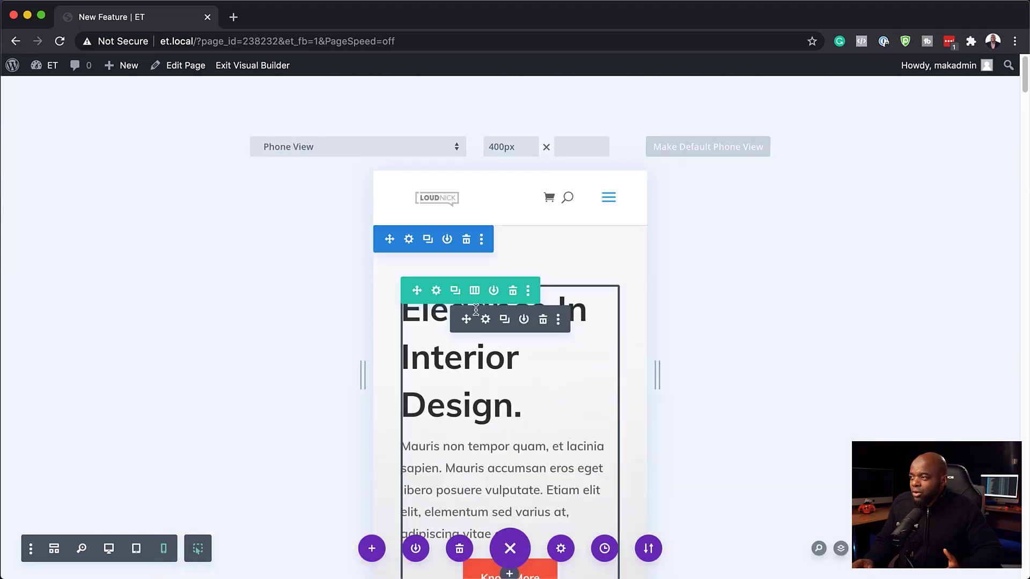
{"action": "left_click", "coordinate": [398, 150]}
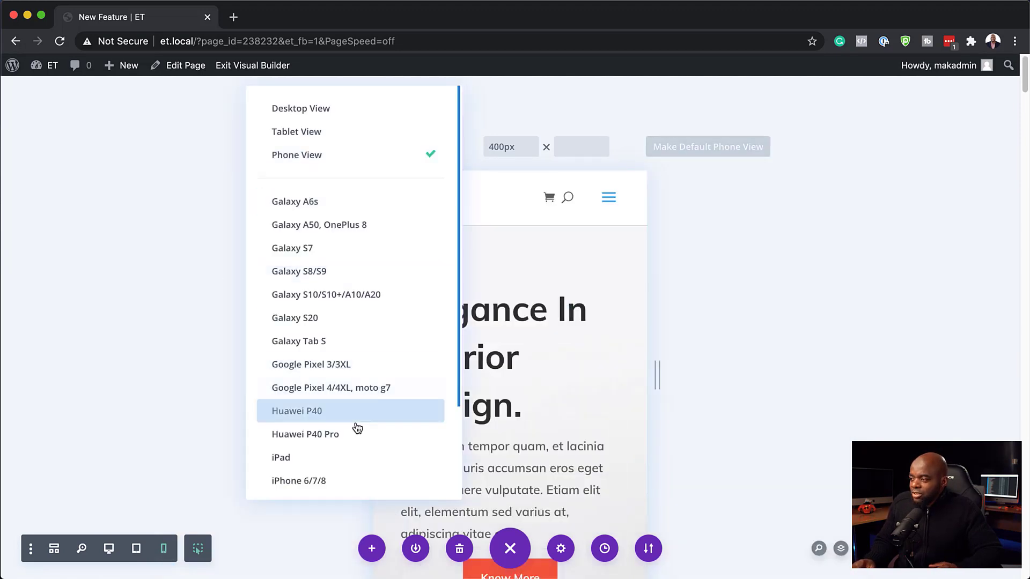
{"action": "scroll", "coordinate": [356, 450], "scroll_direction": "down", "scroll_amount": 3}
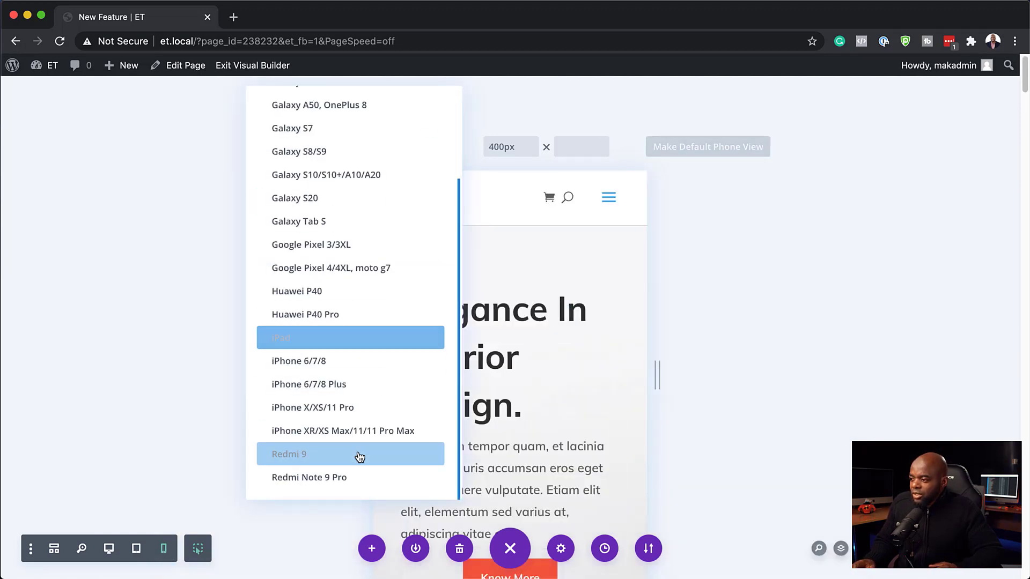
{"action": "left_click", "coordinate": [378, 409]}
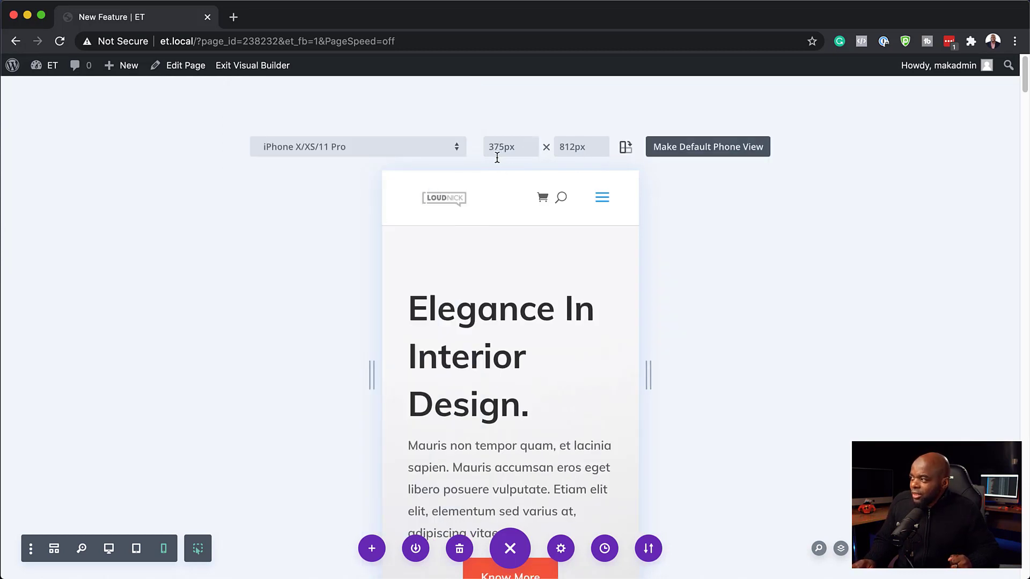
{"action": "mouse_move", "coordinate": [471, 377]}
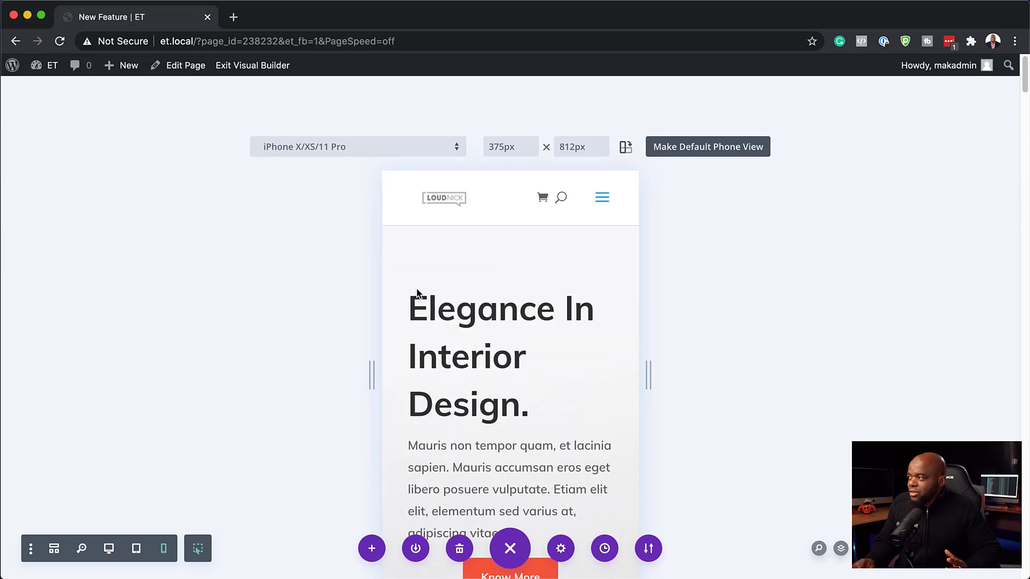
{"action": "left_click", "coordinate": [626, 149]}
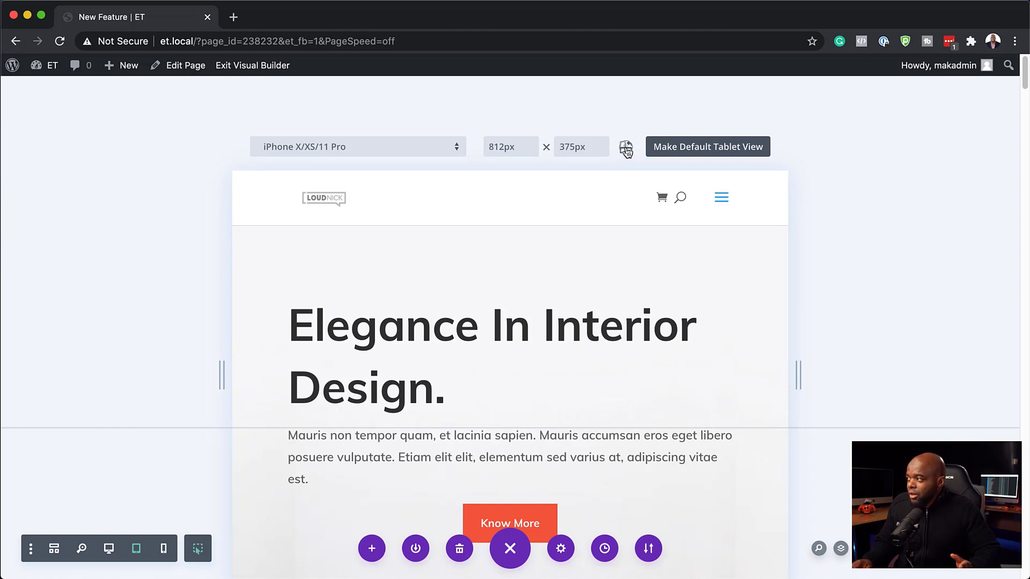
Rotate back to portrait, try custom widths between 320px and 535px, then return to desktop view
{"action": "left_click", "coordinate": [626, 148]}
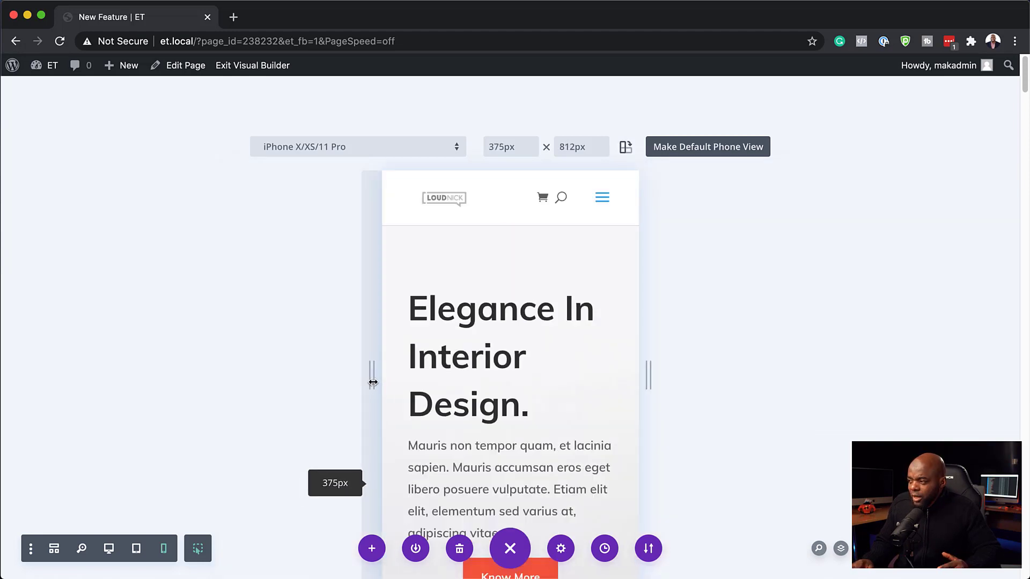
{"action": "left_click_drag", "start_coordinate": [372, 382], "coordinate": [317, 385]}
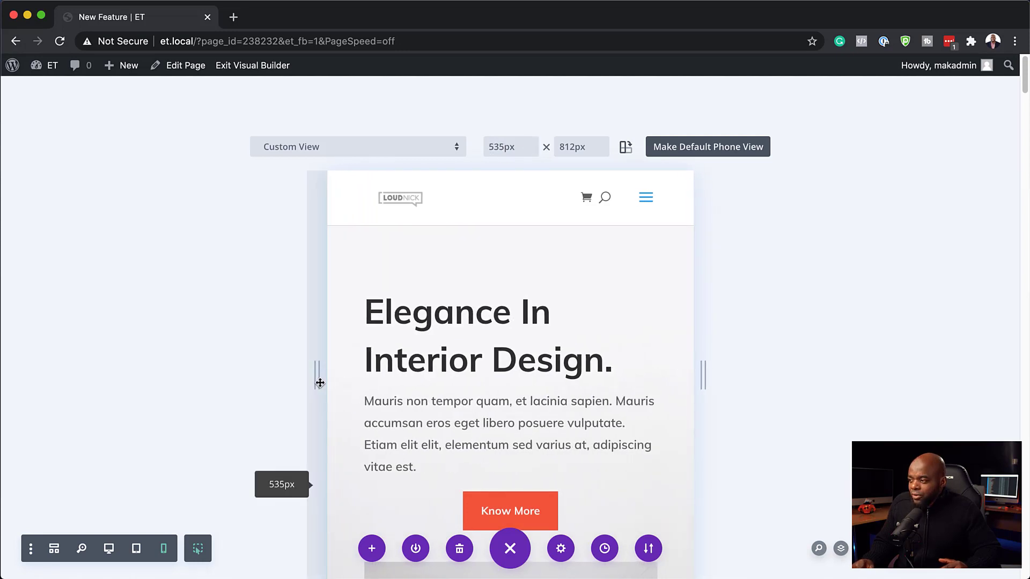
{"action": "mouse_move", "coordinate": [319, 384]}
{"action": "left_mouse_down"}
{"action": "mouse_move", "coordinate": [106, 378]}
{"action": "mouse_move", "coordinate": [409, 384]}
{"action": "mouse_move", "coordinate": [391, 379]}
{"action": "mouse_move", "coordinate": [193, 391]}
{"action": "mouse_move", "coordinate": [414, 400]}
{"action": "left_mouse_up"}
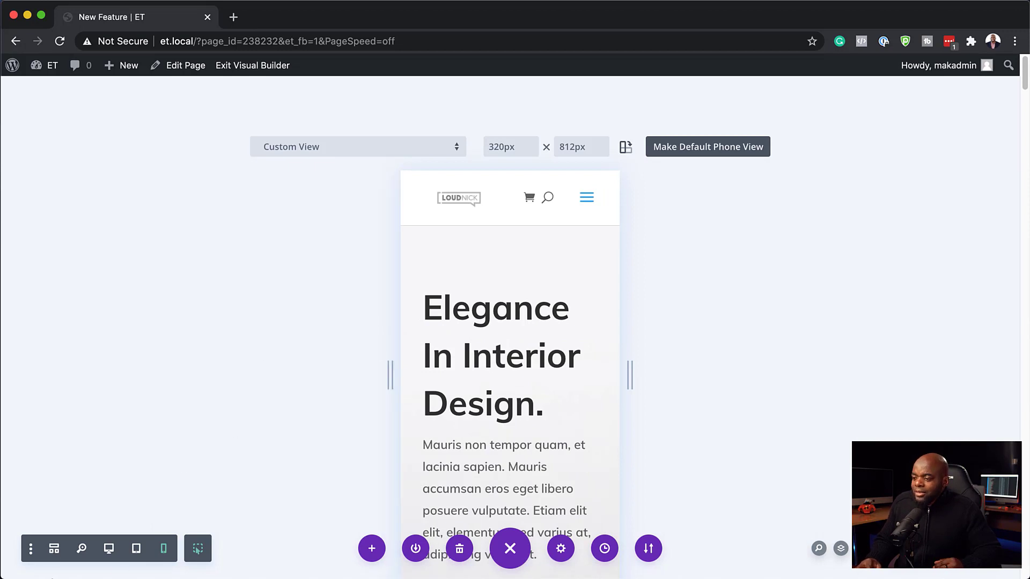
{"action": "left_click", "coordinate": [109, 548]}
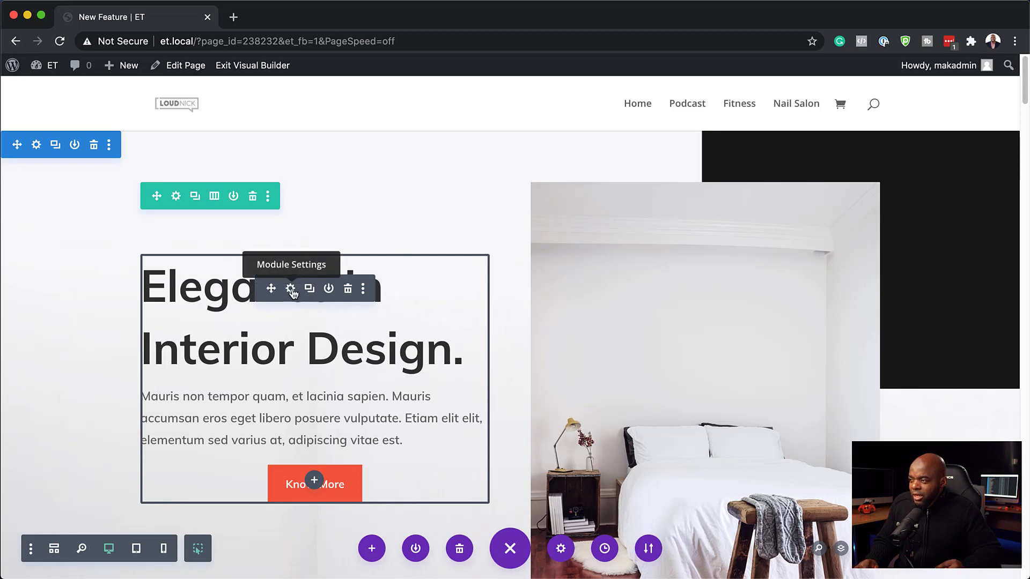
Show the Call To Action heading's Design settings at its 65px desktop Title Text Size
{"action": "left_click", "coordinate": [291, 289]}
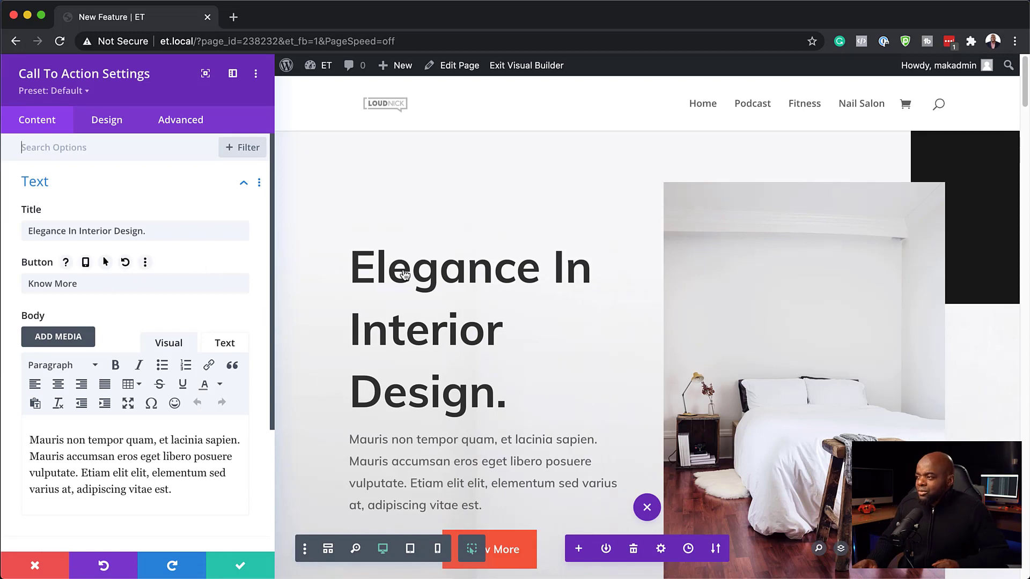
{"action": "left_click", "coordinate": [108, 126]}
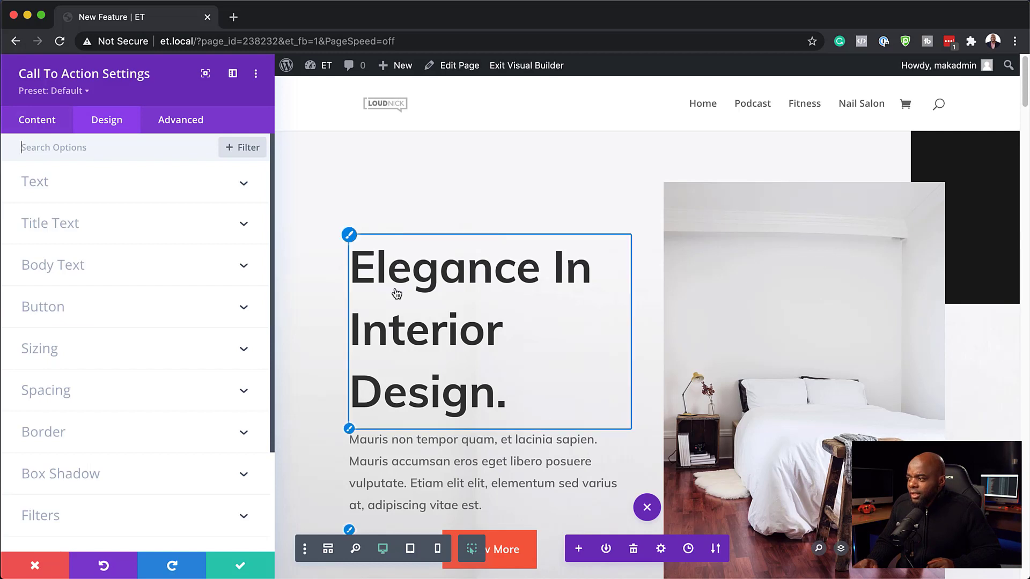
{"action": "left_click", "coordinate": [354, 243]}
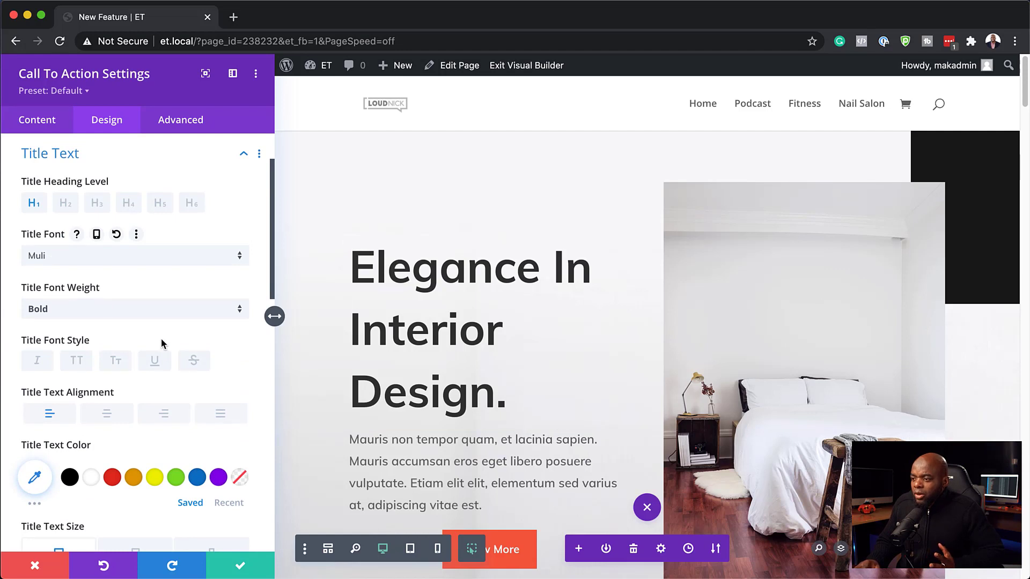
{"action": "scroll", "coordinate": [165, 356], "scroll_direction": "down", "scroll_amount": 4}
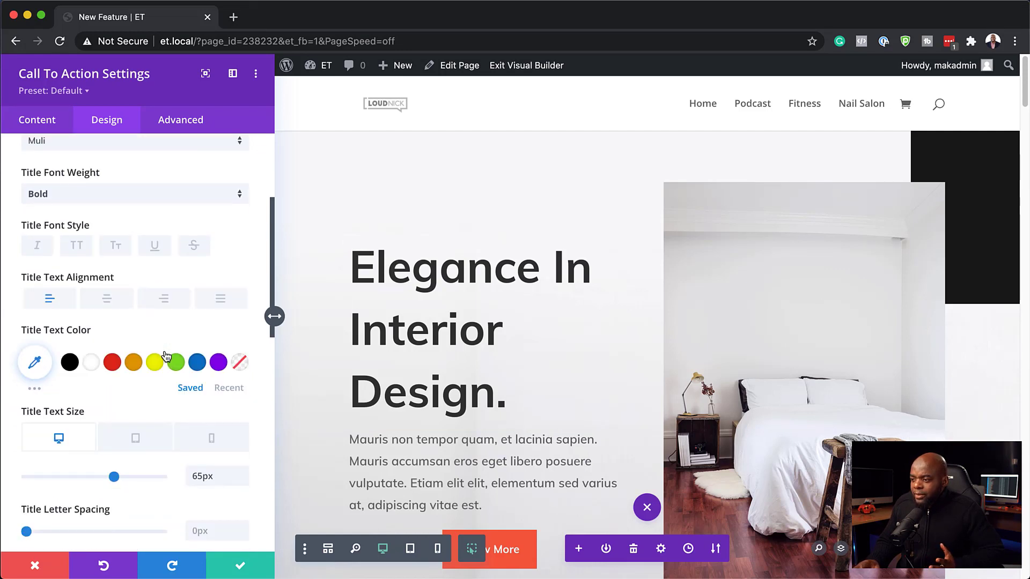
Set the heading's phone title size to 38px and test it at custom widths down to 320px
{"action": "left_click", "coordinate": [217, 442]}
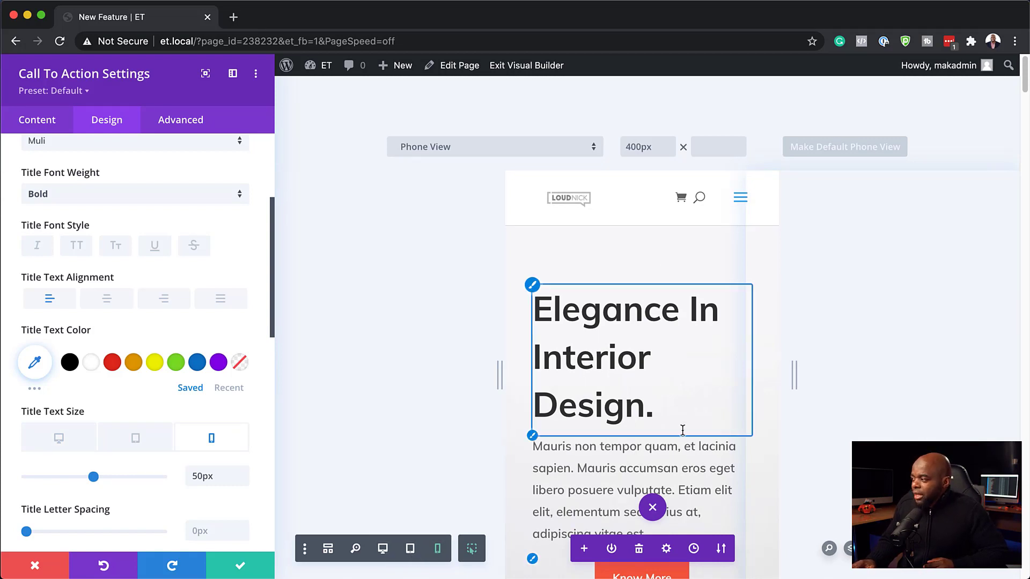
{"action": "scroll", "coordinate": [681, 427], "scroll_direction": "down", "scroll_amount": 2}
{"action": "scroll", "coordinate": [682, 429], "scroll_direction": "up", "scroll_amount": 2}
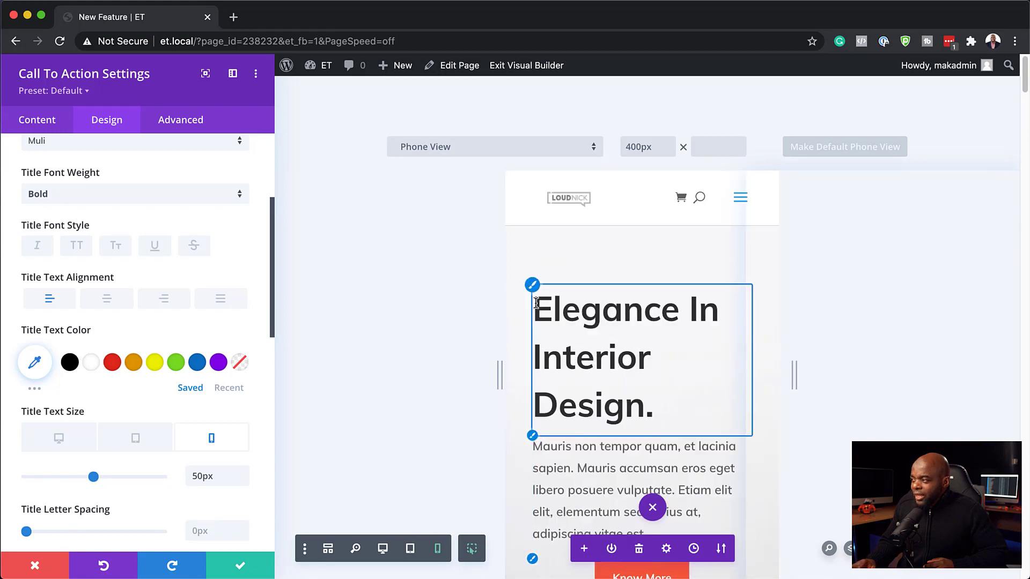
{"action": "scroll", "coordinate": [195, 474], "scroll_direction": "down", "scroll_amount": 1}
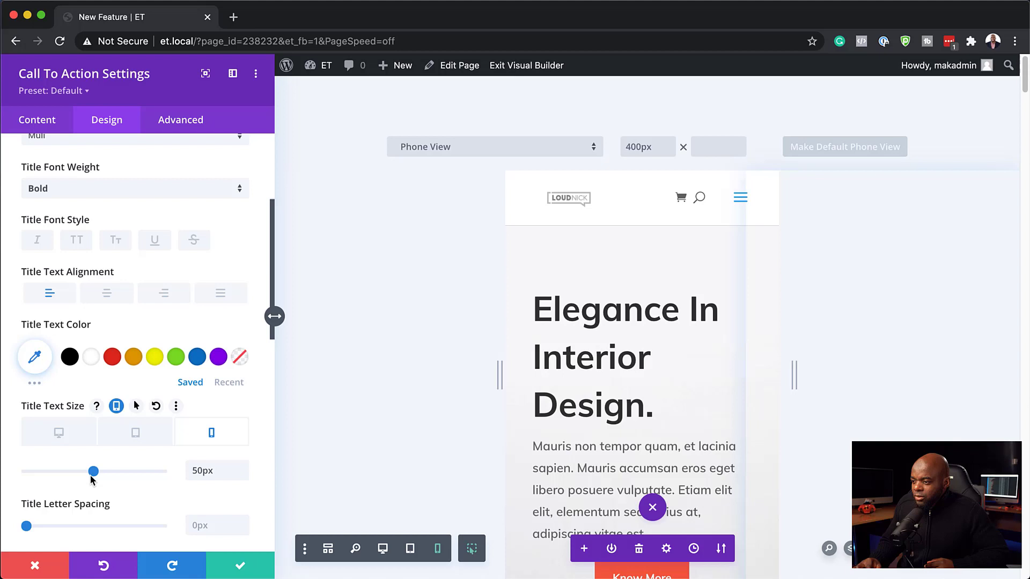
{"action": "left_click_drag", "start_coordinate": [93, 475], "coordinate": [77, 475]}
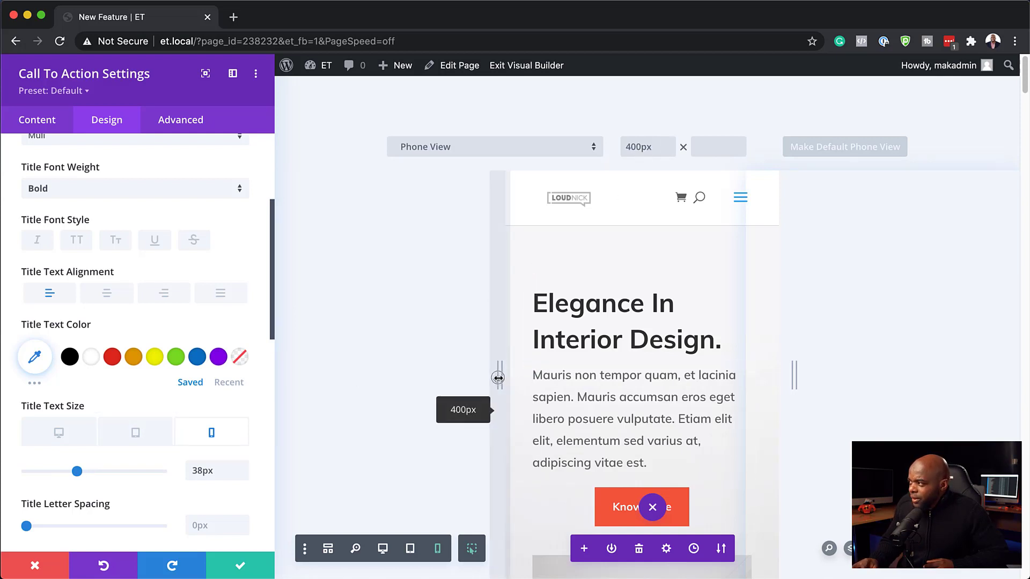
{"action": "left_click_drag", "start_coordinate": [498, 378], "coordinate": [298, 407]}
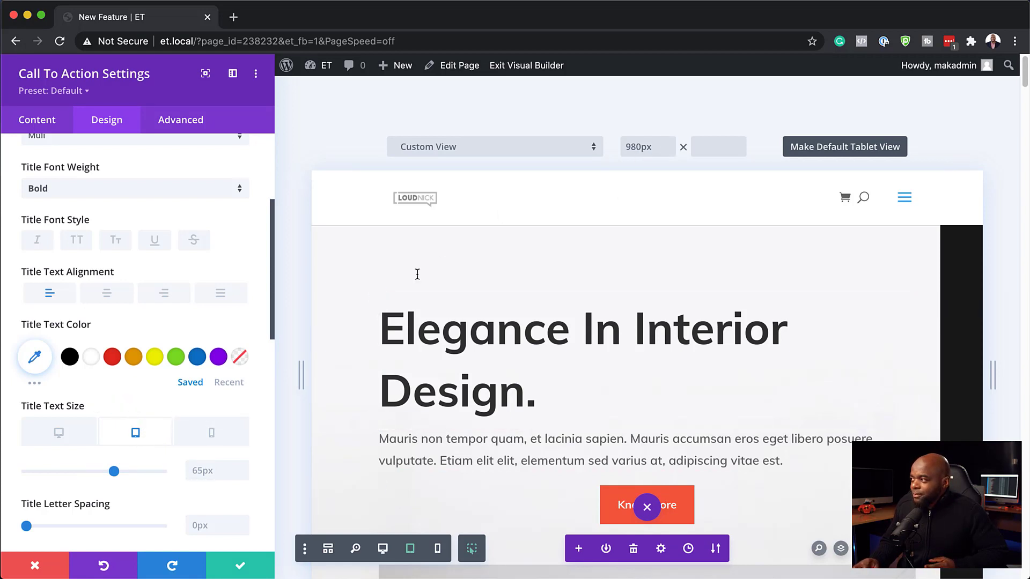
{"action": "left_click_drag", "start_coordinate": [301, 382], "coordinate": [629, 333]}
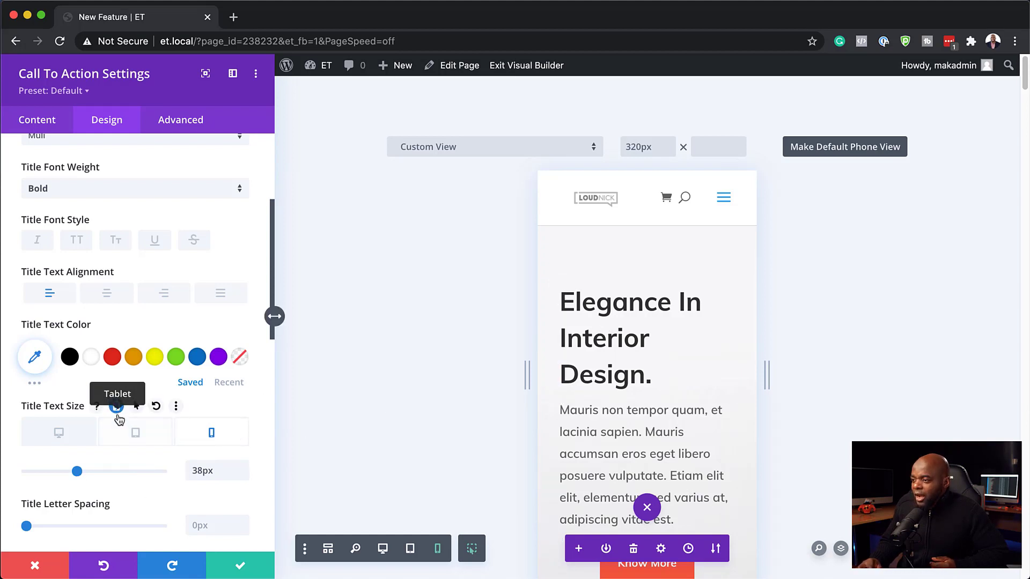
Preview a Galaxy S20 rotated to 800×360 landscape and set the tablet title size to 45px
{"action": "left_click", "coordinate": [214, 440]}
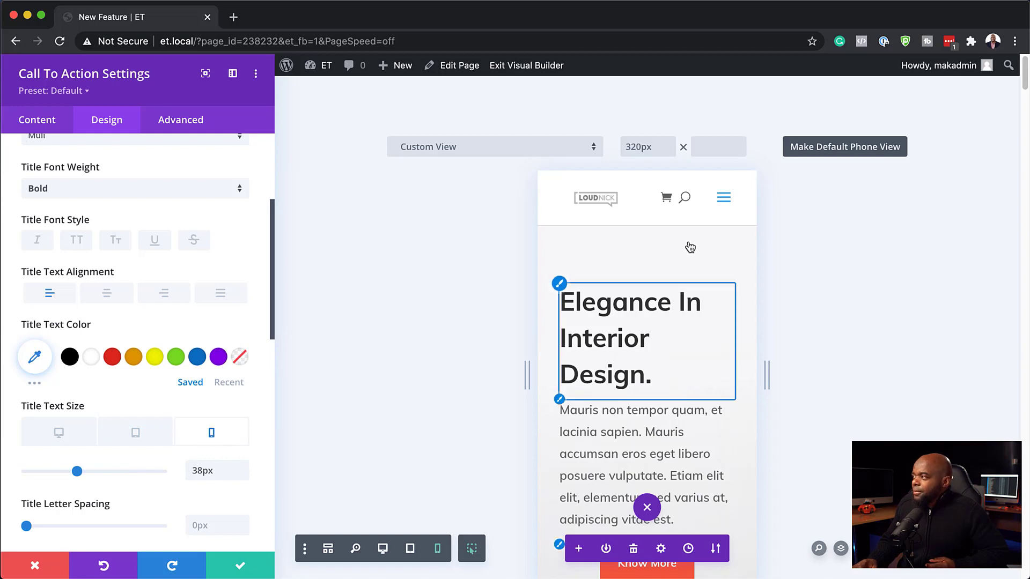
{"action": "left_click", "coordinate": [495, 154]}
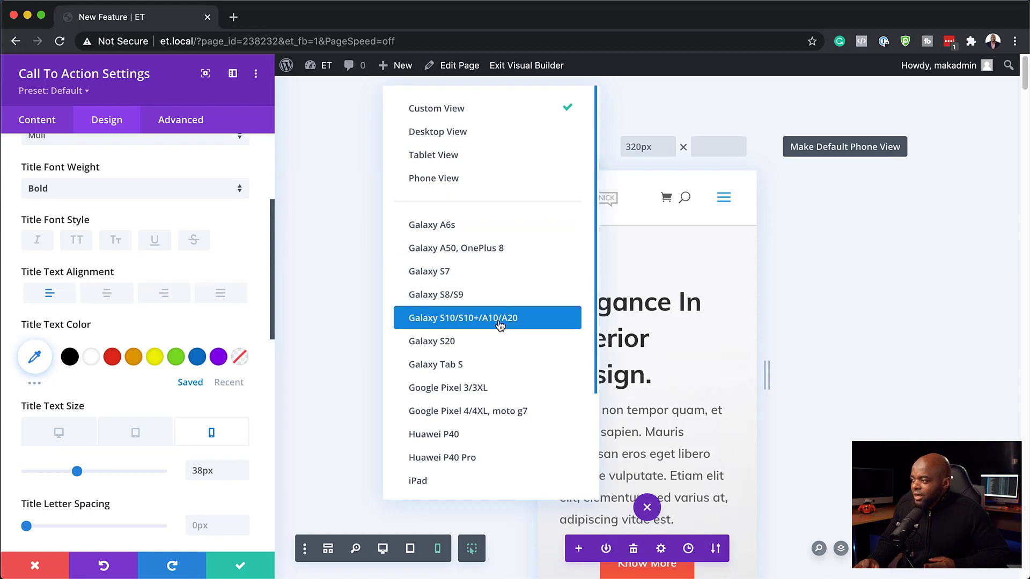
{"action": "left_click", "coordinate": [497, 346]}
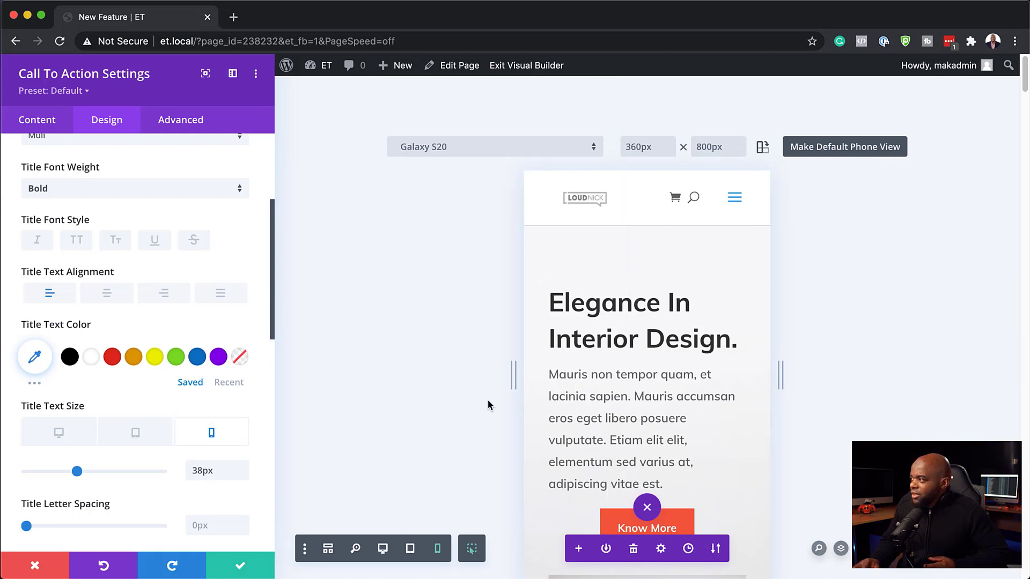
{"action": "left_click", "coordinate": [763, 150]}
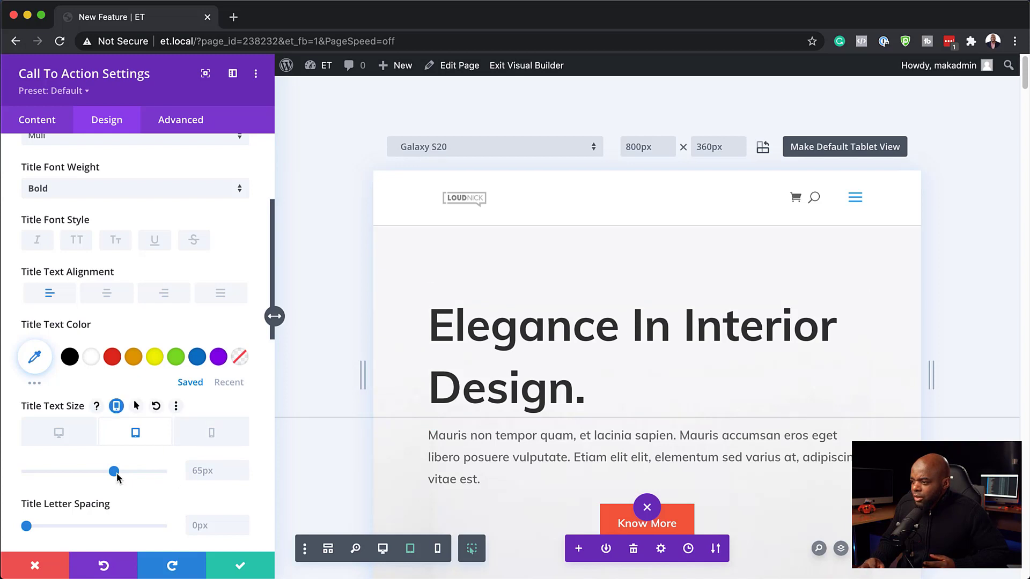
{"action": "left_click_drag", "start_coordinate": [117, 476], "coordinate": [87, 475]}
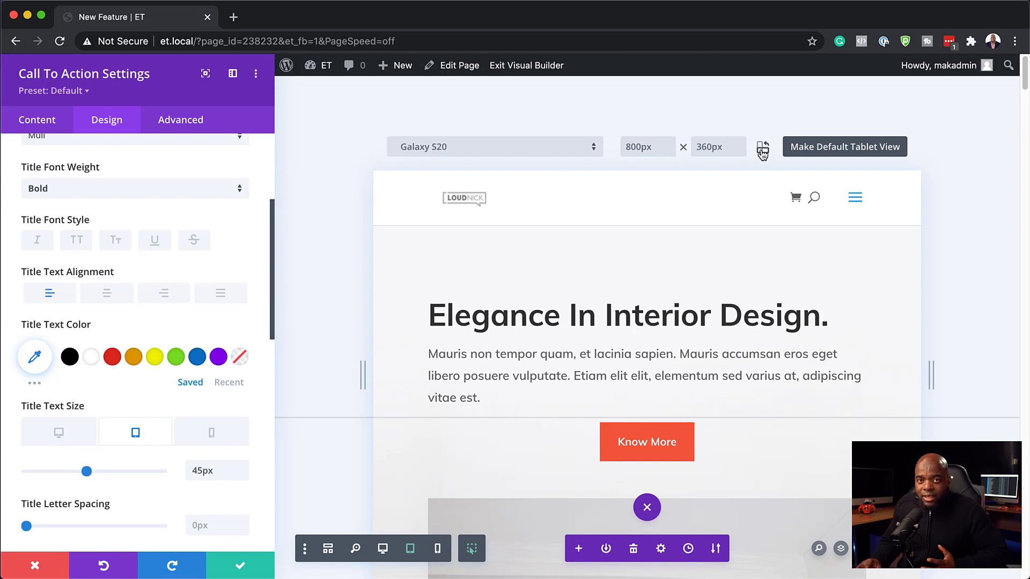
Close the Call To Action settings and flip the Galaxy S20 preview to portrait and back to landscape
{"action": "left_click", "coordinate": [245, 569]}
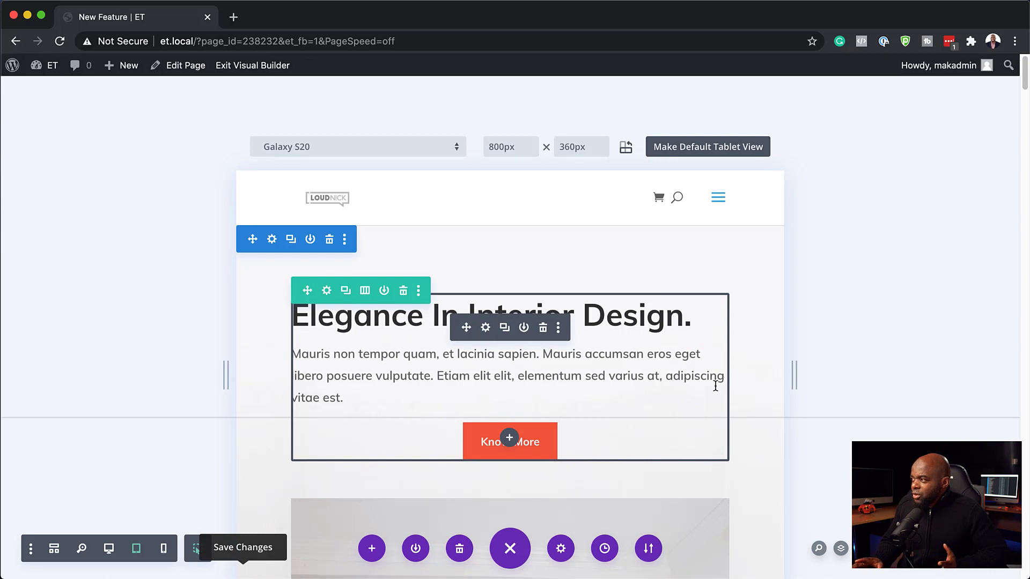
{"action": "left_click", "coordinate": [623, 149]}
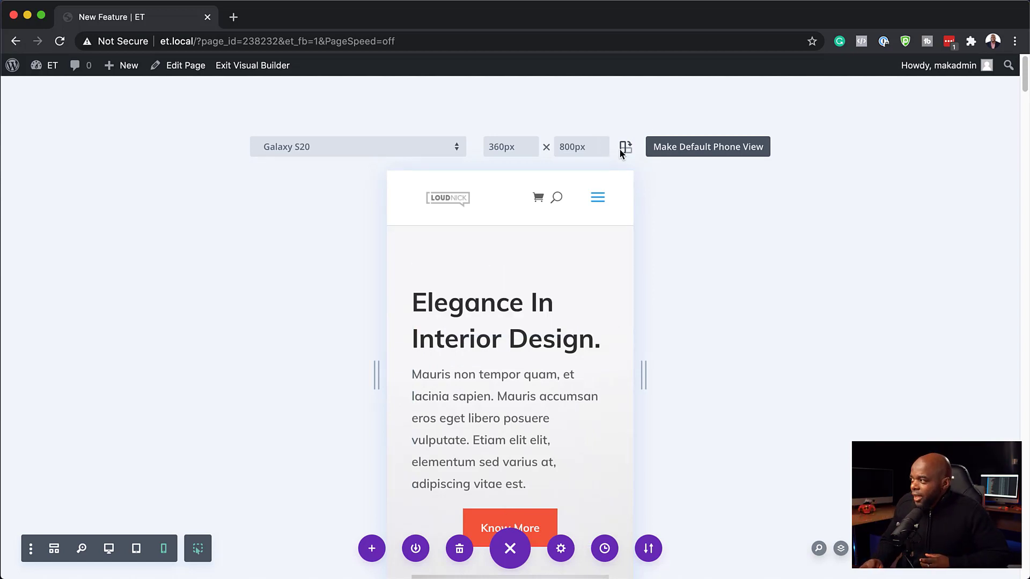
{"action": "left_click", "coordinate": [624, 148]}
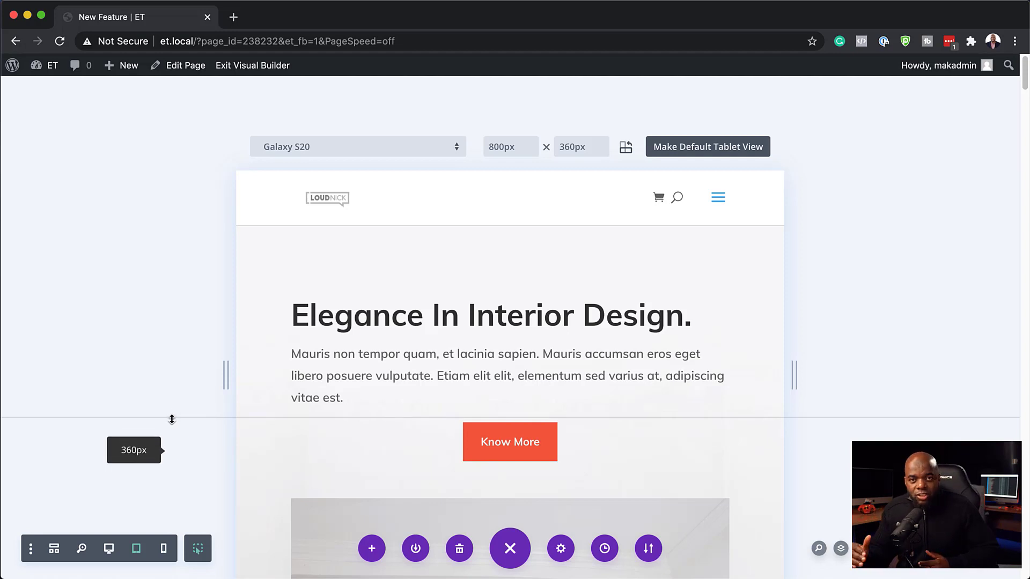
Set the phone preview to Huawei P40 (360×780 px) in portrait and save it as the default phone view
{"action": "left_click_drag", "start_coordinate": [171, 418], "coordinate": [191, 422]}
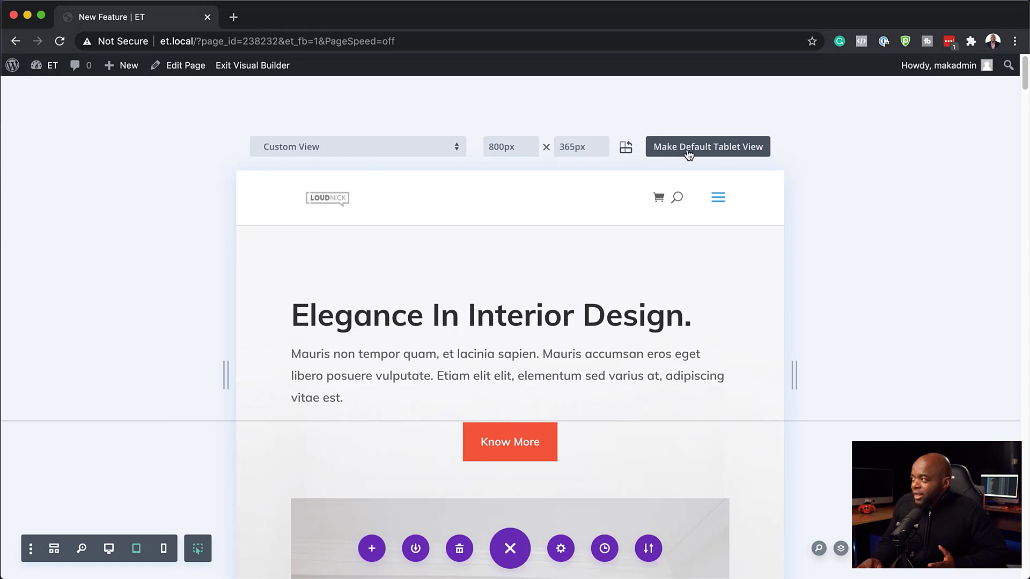
{"action": "left_click", "coordinate": [624, 152]}
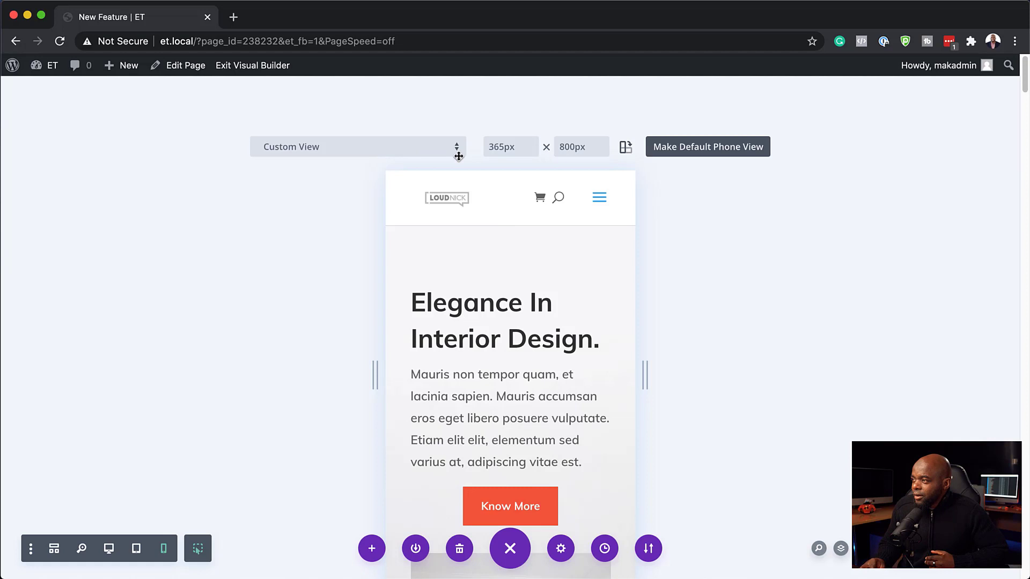
{"action": "left_click", "coordinate": [407, 147]}
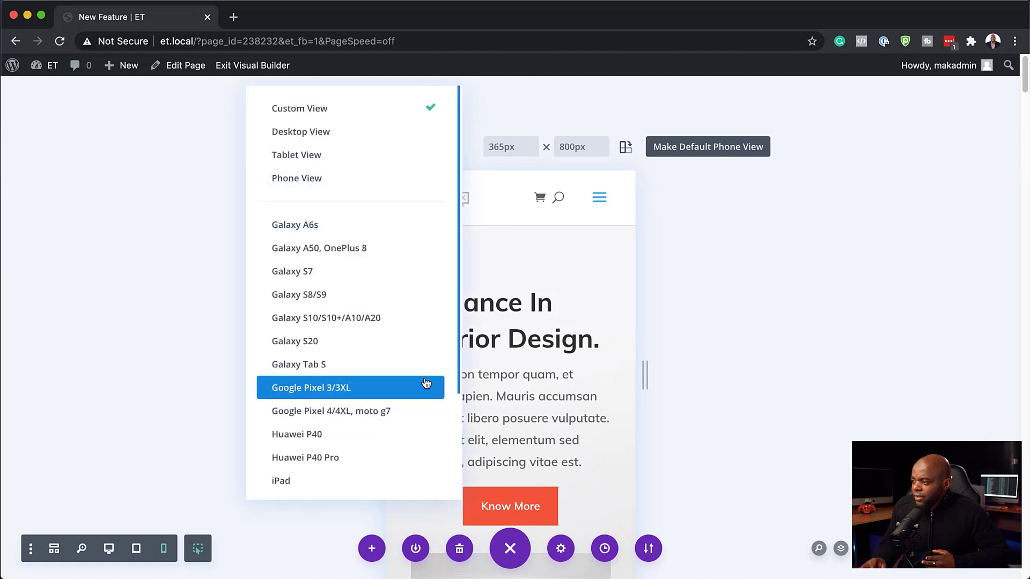
{"action": "left_click", "coordinate": [361, 438]}
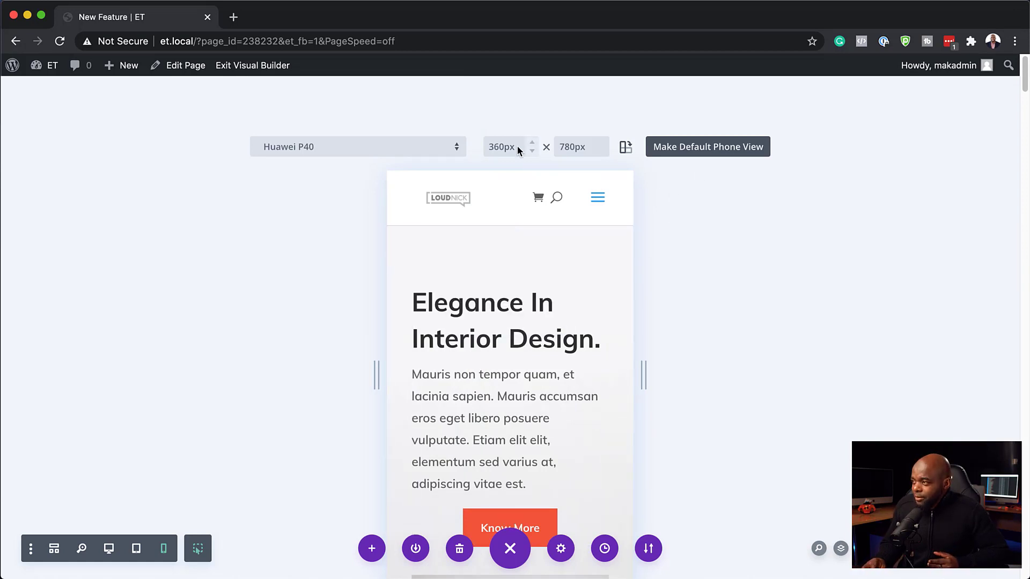
{"action": "left_click", "coordinate": [715, 154]}
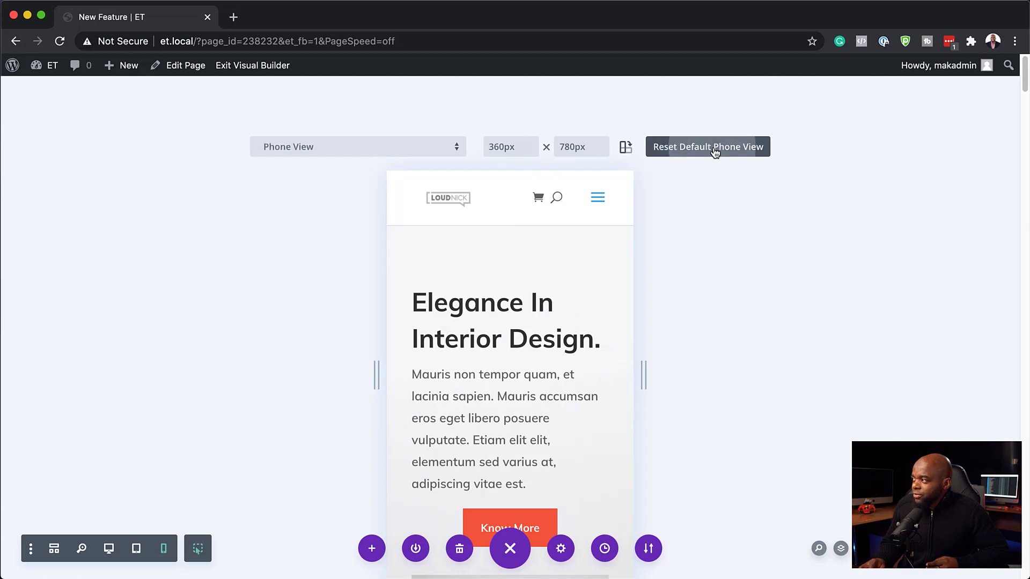
From desktop view, open the paragraph module's Design > Text settings with responsive sizing, showing the 18px phone text size
{"action": "left_click", "coordinate": [109, 548]}
{"action": "scroll", "coordinate": [391, 363], "scroll_direction": "down", "scroll_amount": 10}
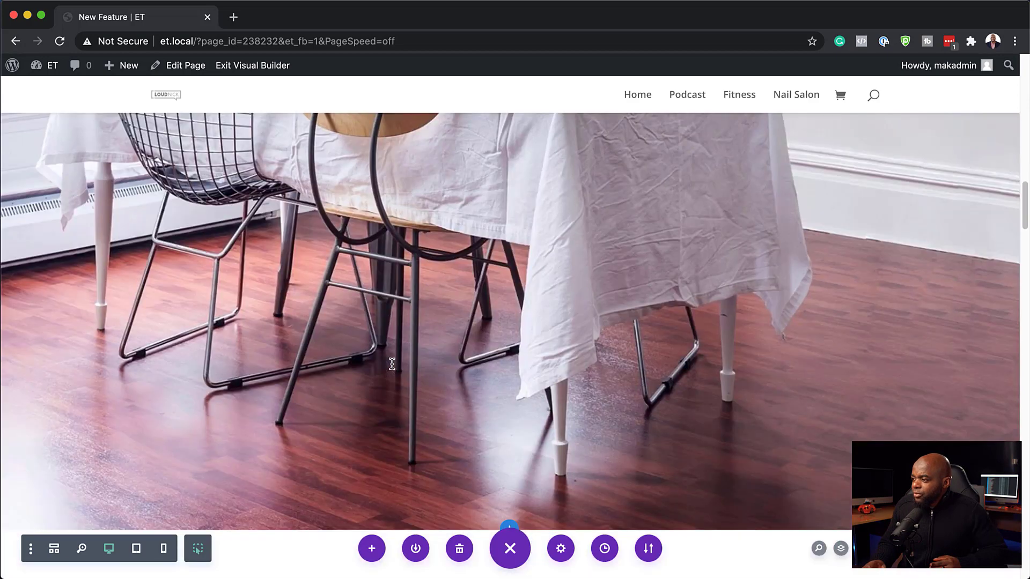
{"action": "scroll", "coordinate": [391, 363], "scroll_direction": "down", "scroll_amount": 1}
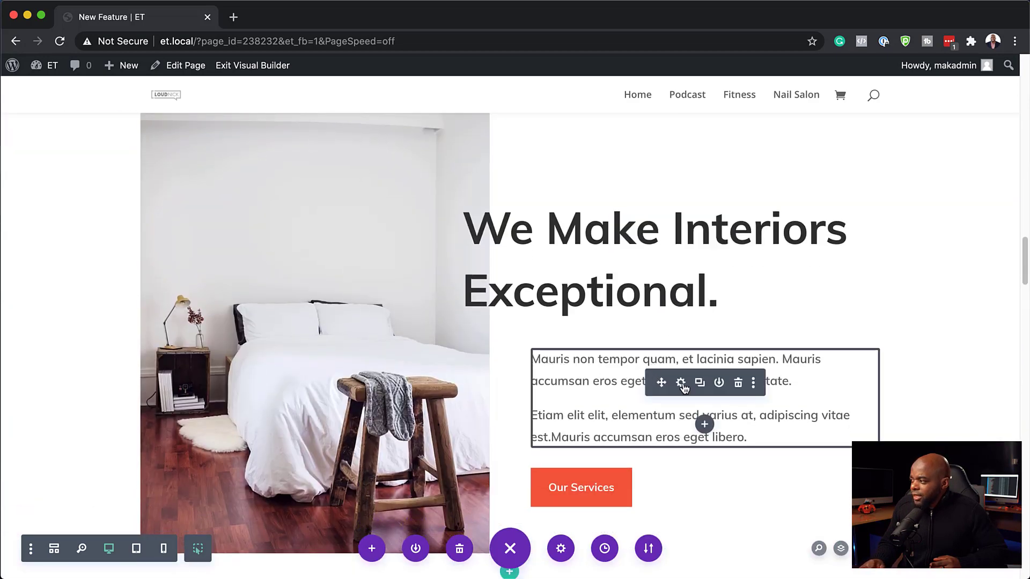
{"action": "left_click", "coordinate": [680, 382]}
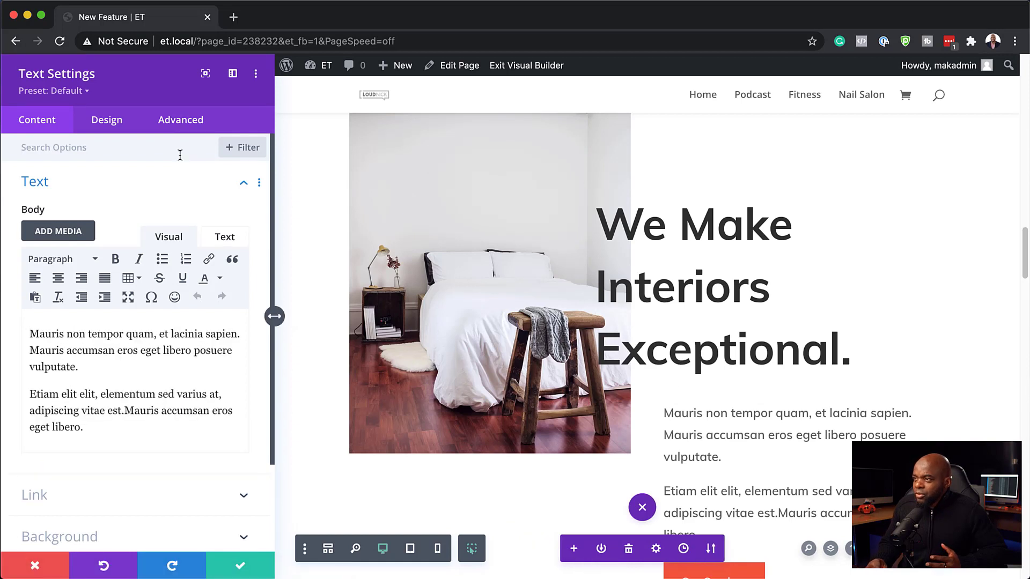
{"action": "left_click", "coordinate": [107, 120]}
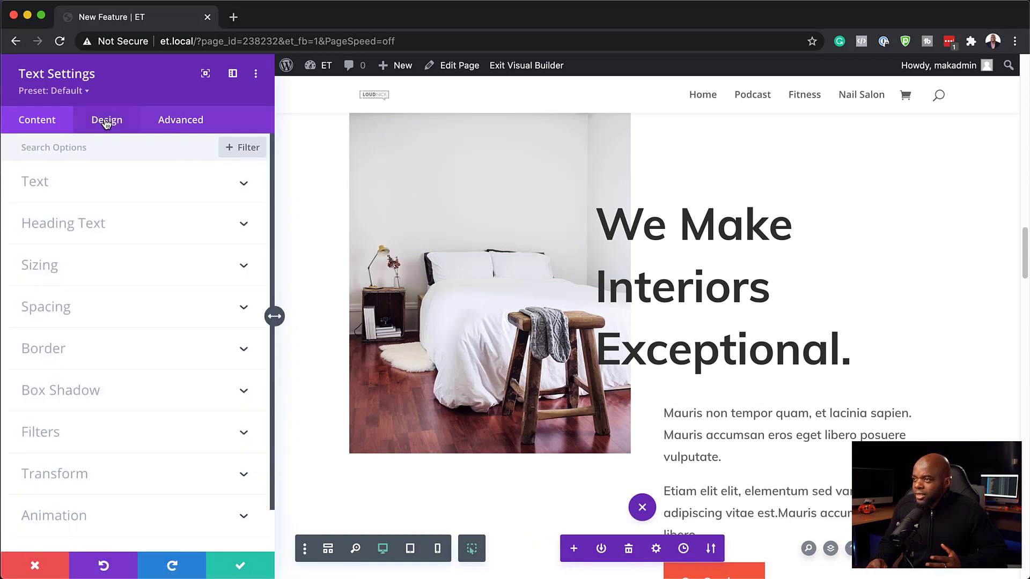
{"action": "left_click", "coordinate": [61, 189]}
{"action": "scroll", "coordinate": [124, 483], "scroll_direction": "down", "scroll_amount": 1}
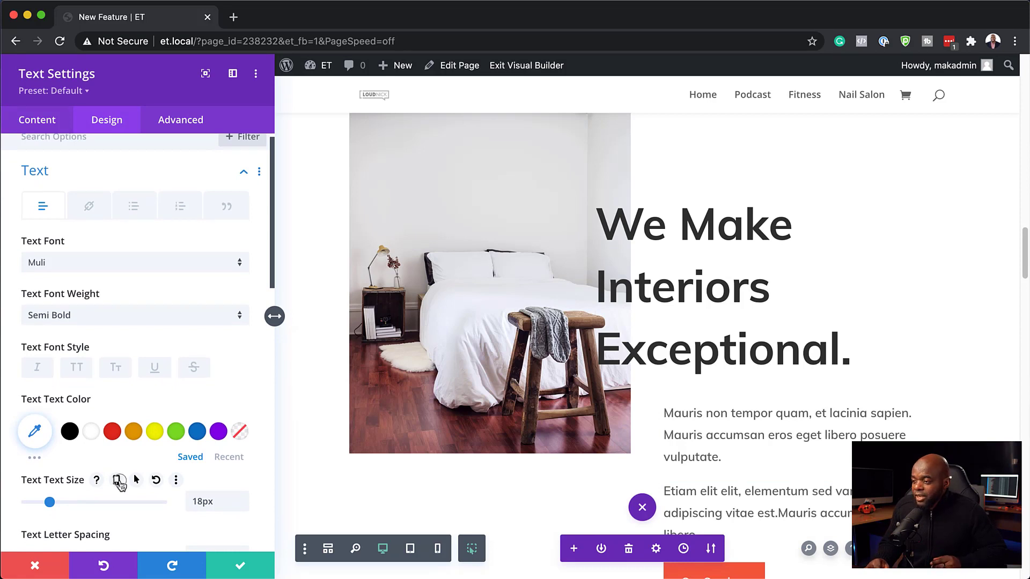
{"action": "left_click", "coordinate": [116, 480]}
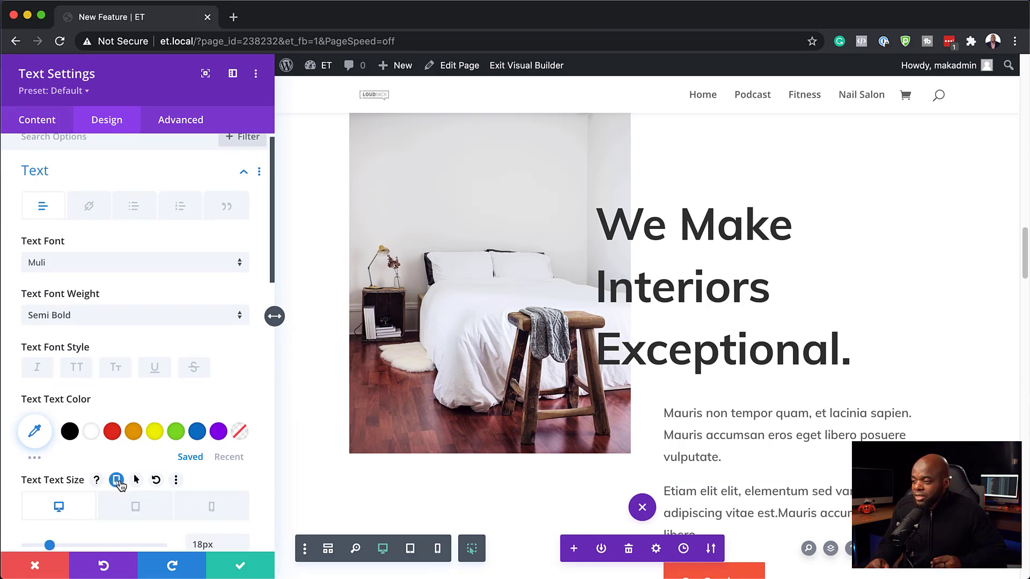
{"action": "left_click", "coordinate": [211, 507]}
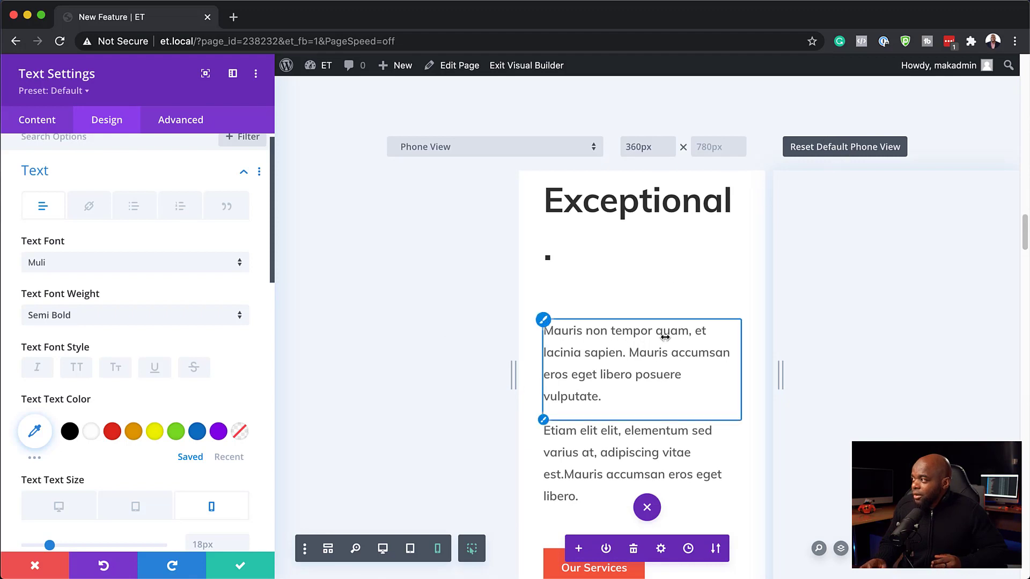
{"action": "scroll", "coordinate": [638, 187], "scroll_direction": "up", "scroll_amount": 3}
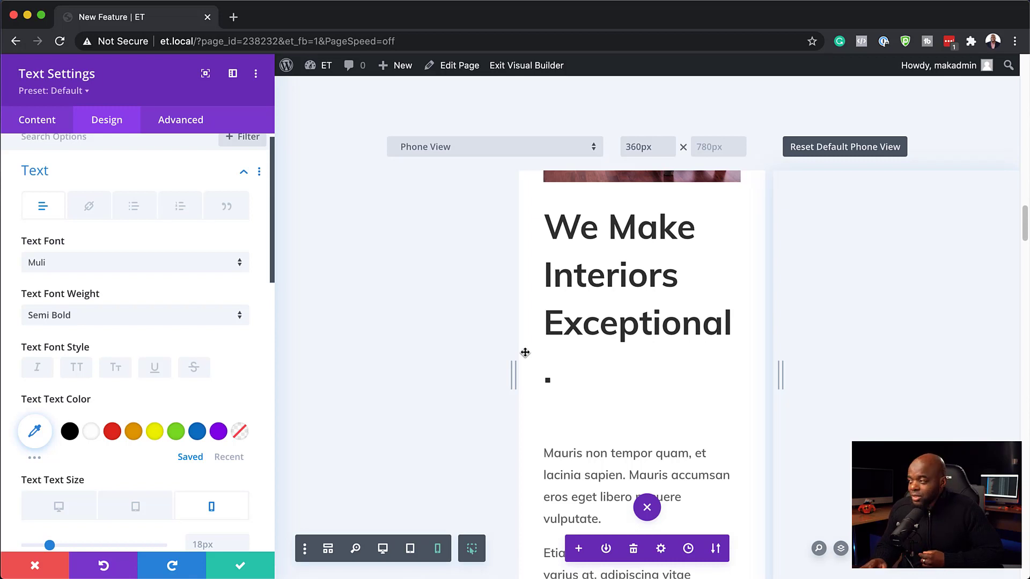
Reset the default phone view and widen the preview to a 576px custom width
{"action": "left_click", "coordinate": [837, 152]}
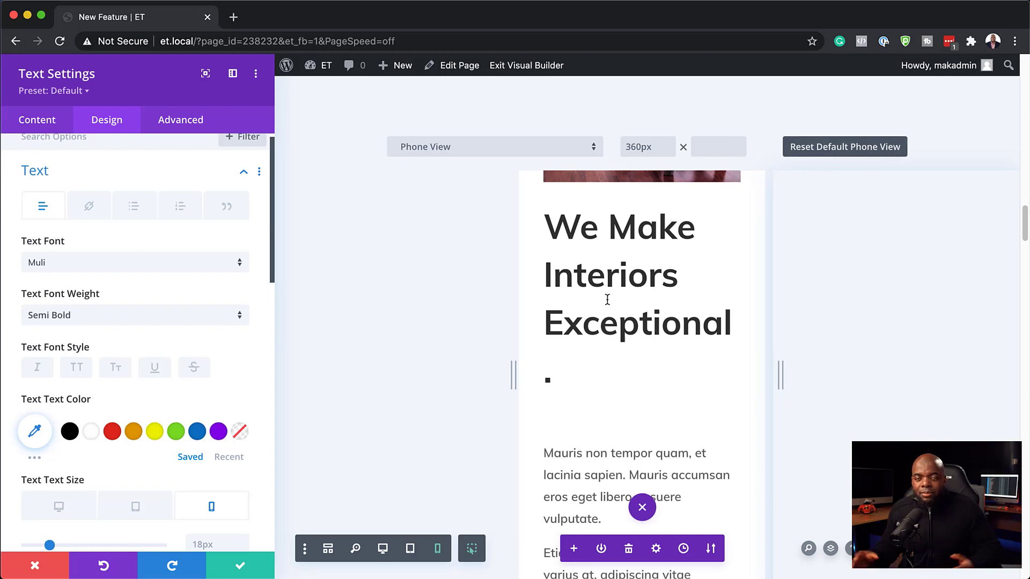
{"action": "mouse_move", "coordinate": [512, 378]}
{"action": "left_mouse_down"}
{"action": "mouse_move", "coordinate": [392, 387]}
{"action": "mouse_move", "coordinate": [368, 372]}
{"action": "mouse_move", "coordinate": [520, 371]}
{"action": "mouse_move", "coordinate": [372, 386]}
{"action": "mouse_move", "coordinate": [446, 384]}
{"action": "mouse_move", "coordinate": [437, 379]}
{"action": "mouse_move", "coordinate": [437, 394]}
{"action": "left_mouse_up"}
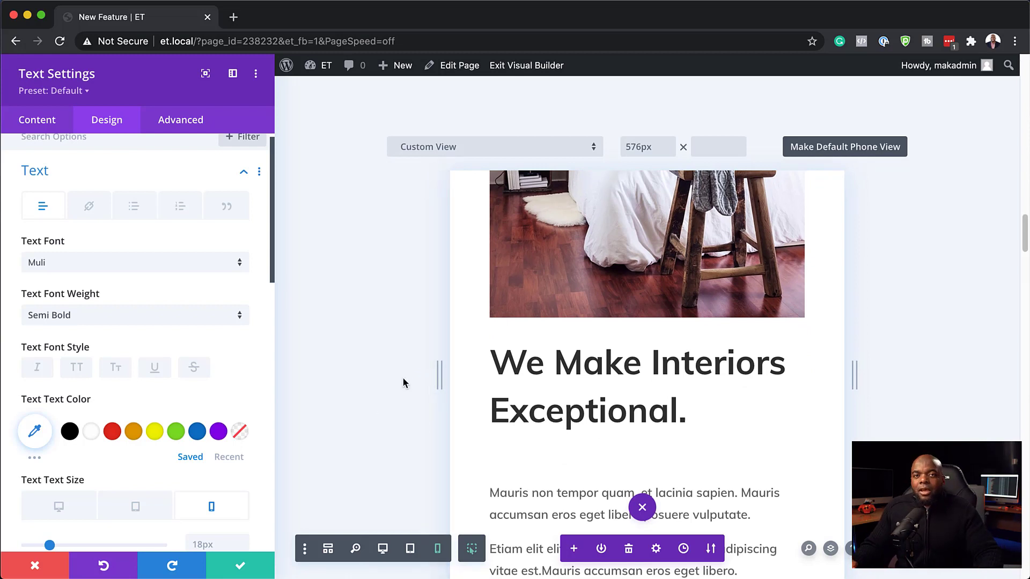